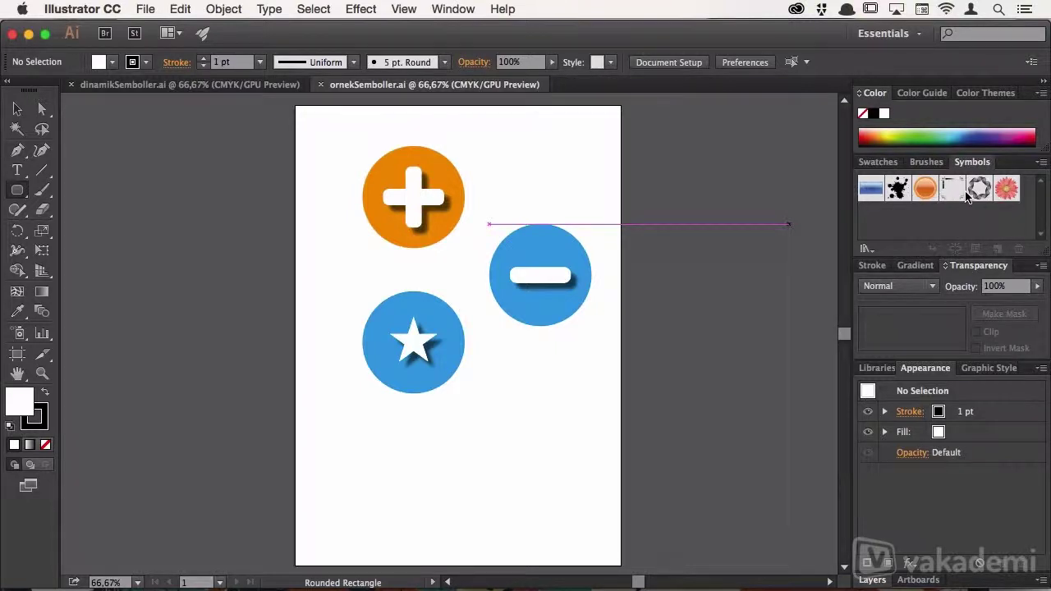
# Load the built-in 3D Symbols library from the Symbol Libraries menu
pyautogui.click(866, 249)
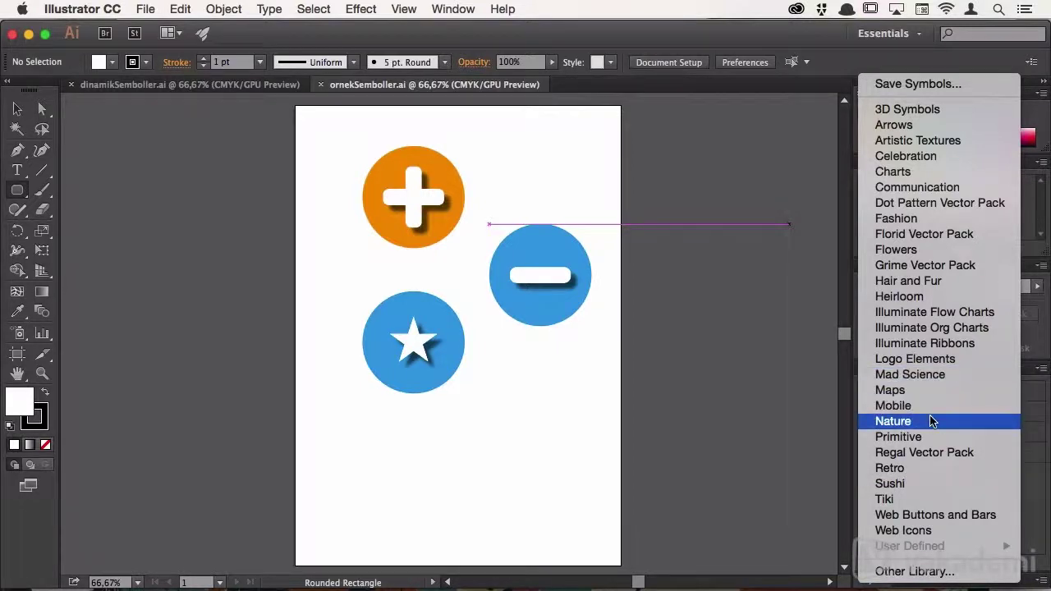
pyautogui.click(933, 111)
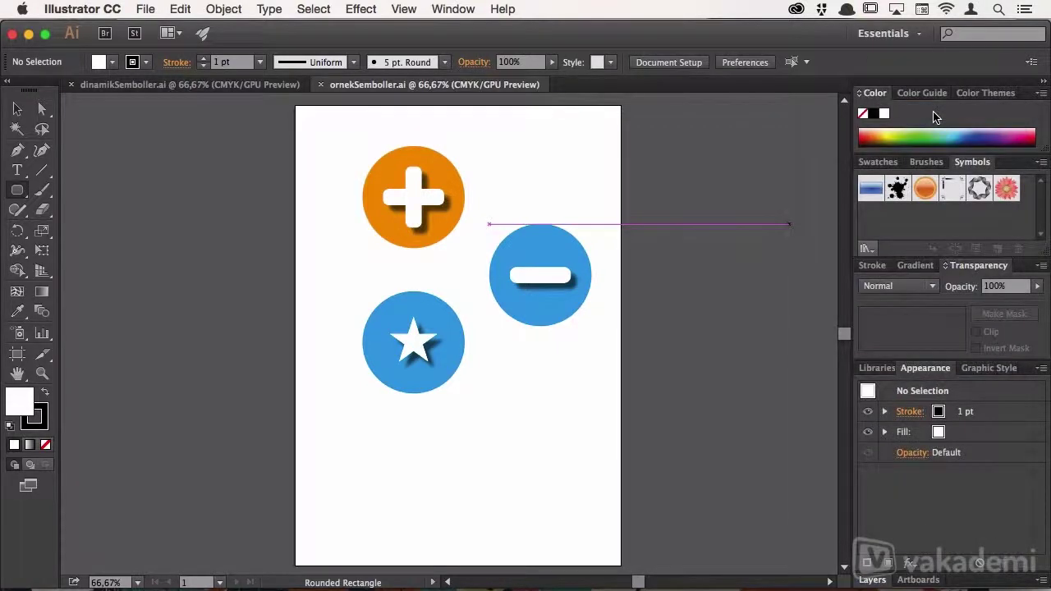
pyautogui.moveTo(564, 265)
pyautogui.mouseDown()
pyautogui.moveTo(721, 186)
pyautogui.moveTo(769, 123)
pyautogui.mouseUp()
pyautogui.moveTo(812, 239); pyautogui.dragTo(802, 330)
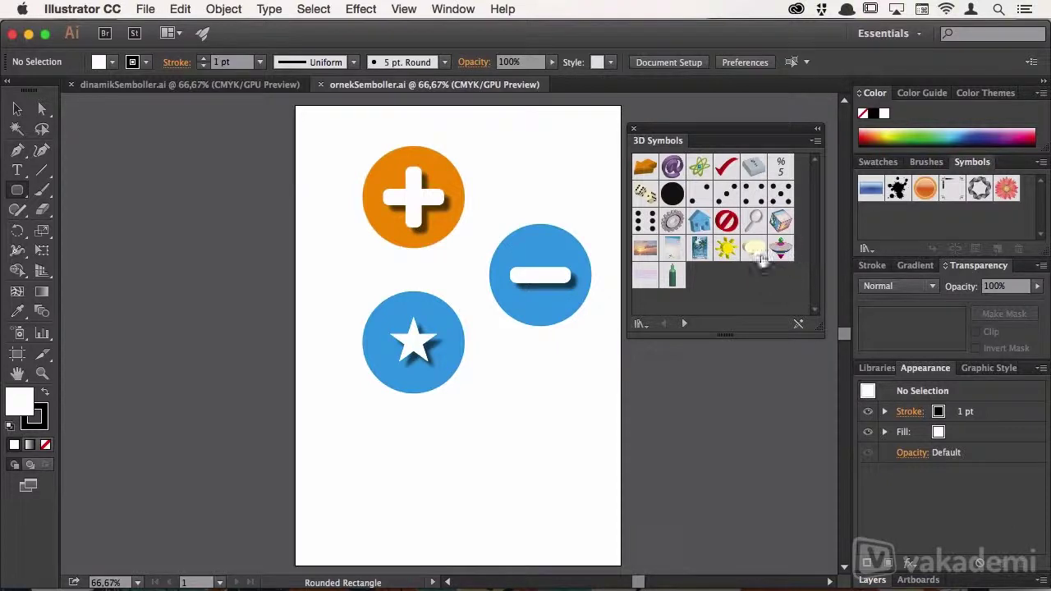
pyautogui.click(683, 324)
pyautogui.click(683, 323)
pyautogui.click(683, 323)
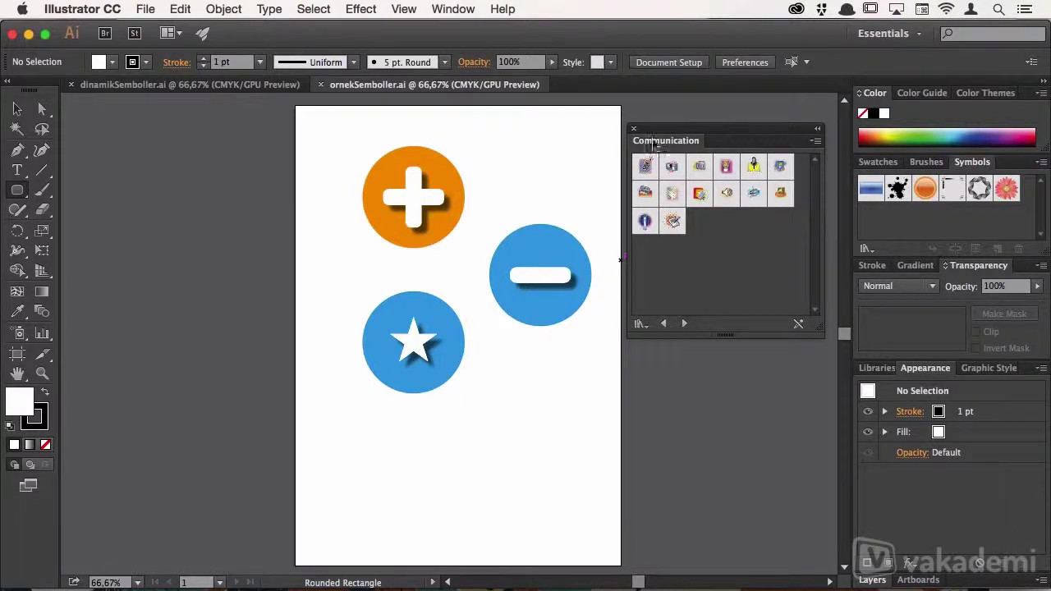
pyautogui.click(631, 129)
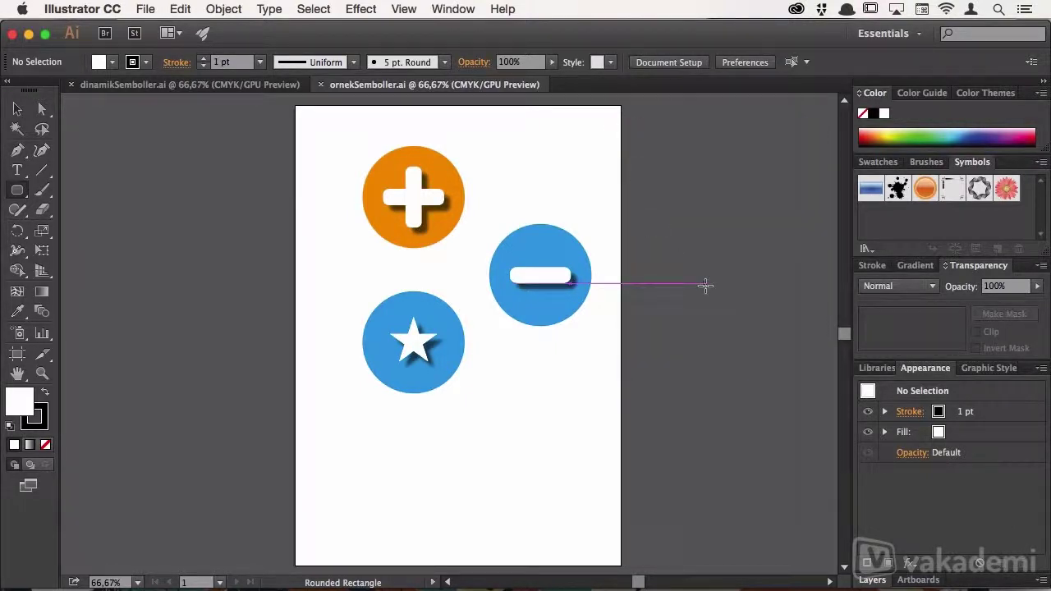
pyautogui.click(866, 248)
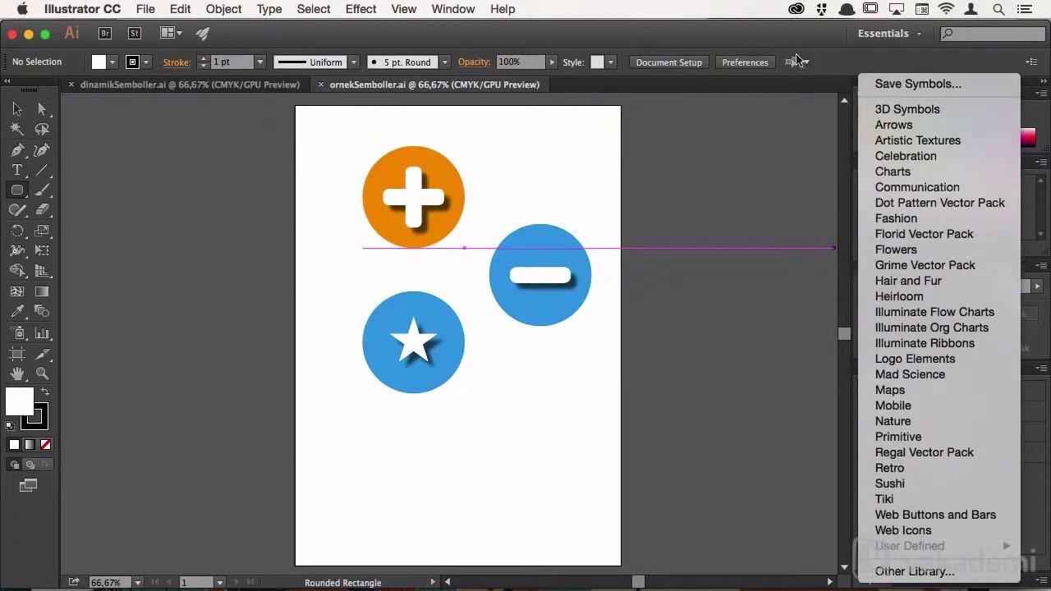
# Delete all six default symbols from the Symbols panel and return to the Selection tool
pyautogui.click(796, 59)
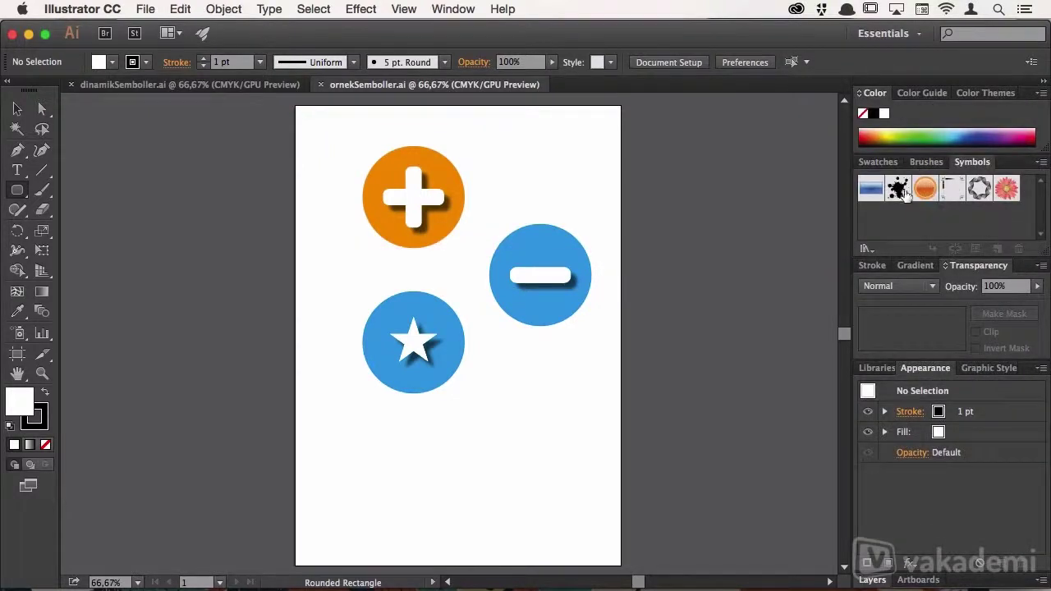
pyautogui.click(872, 190)
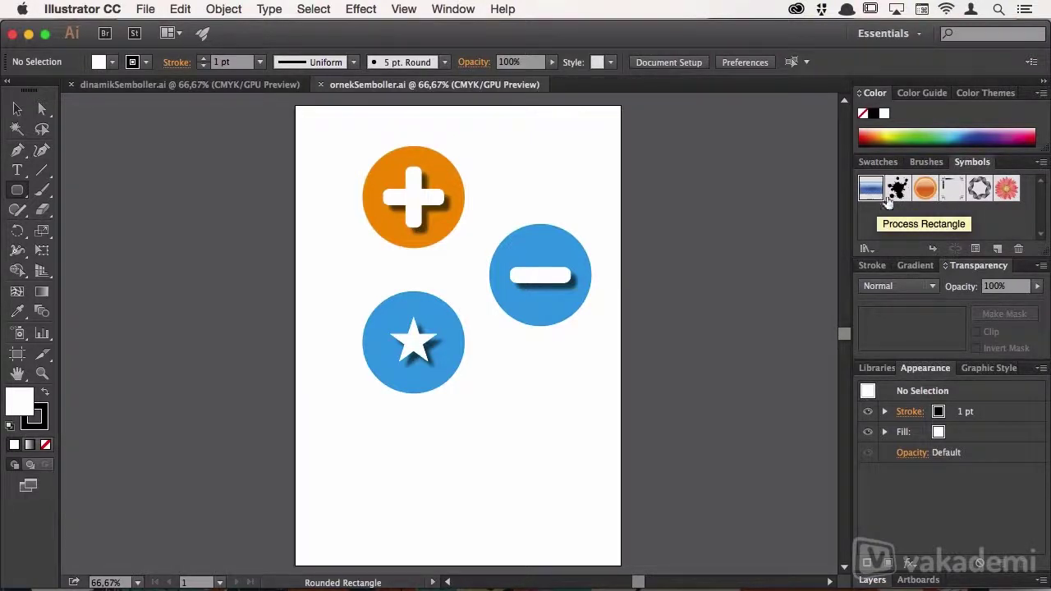
pyautogui.click(1009, 197)
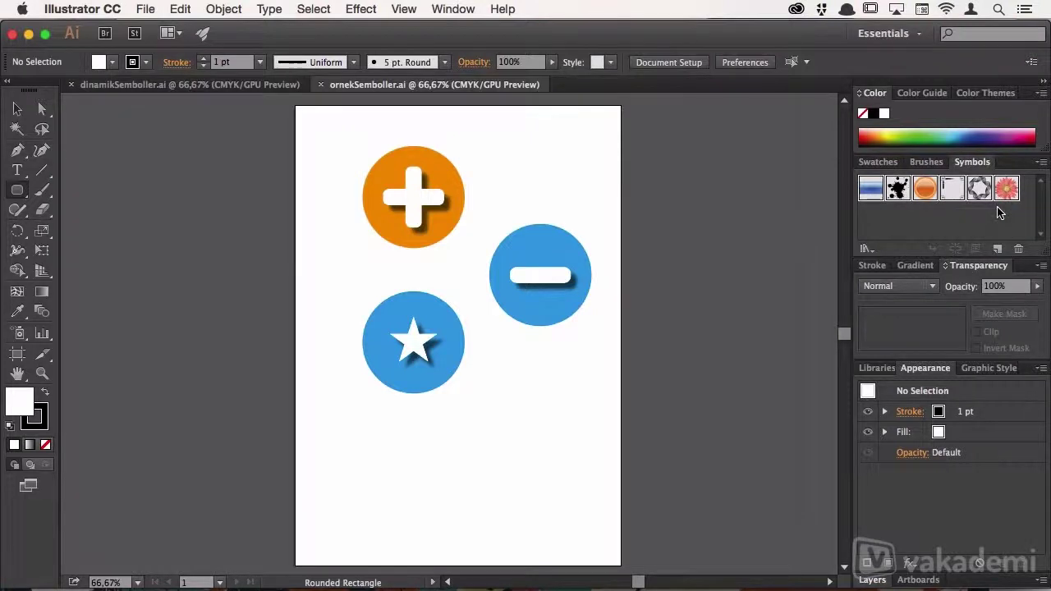
pyautogui.click(1018, 250)
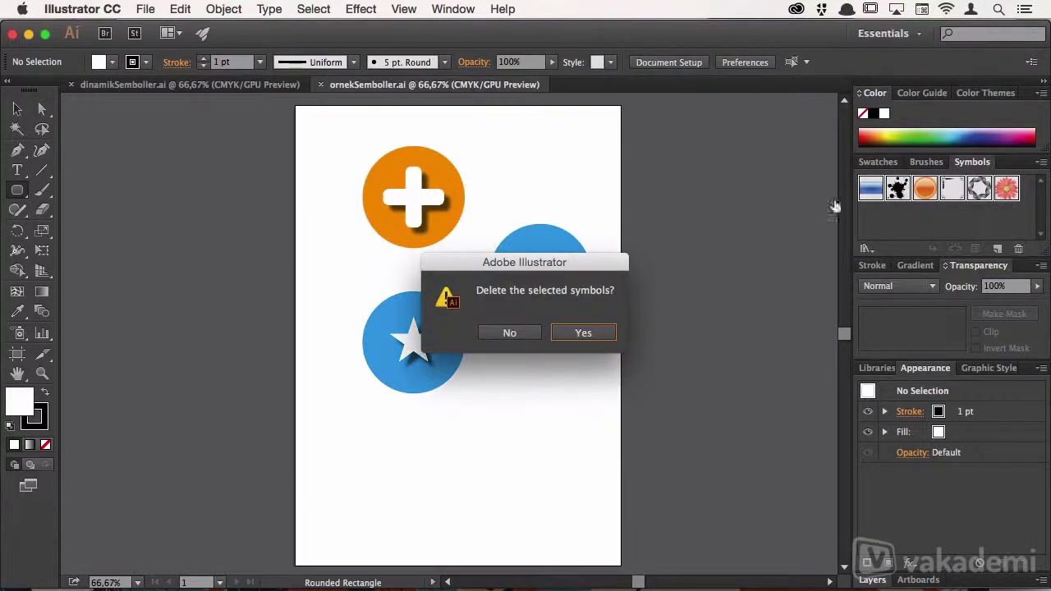
pyautogui.click(583, 333)
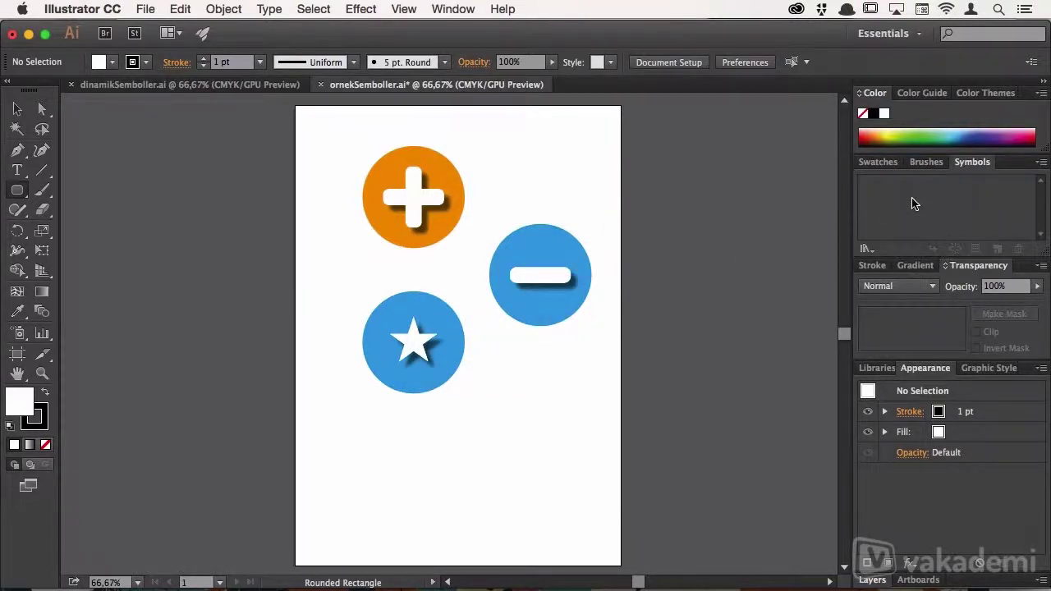
pyautogui.click(17, 109)
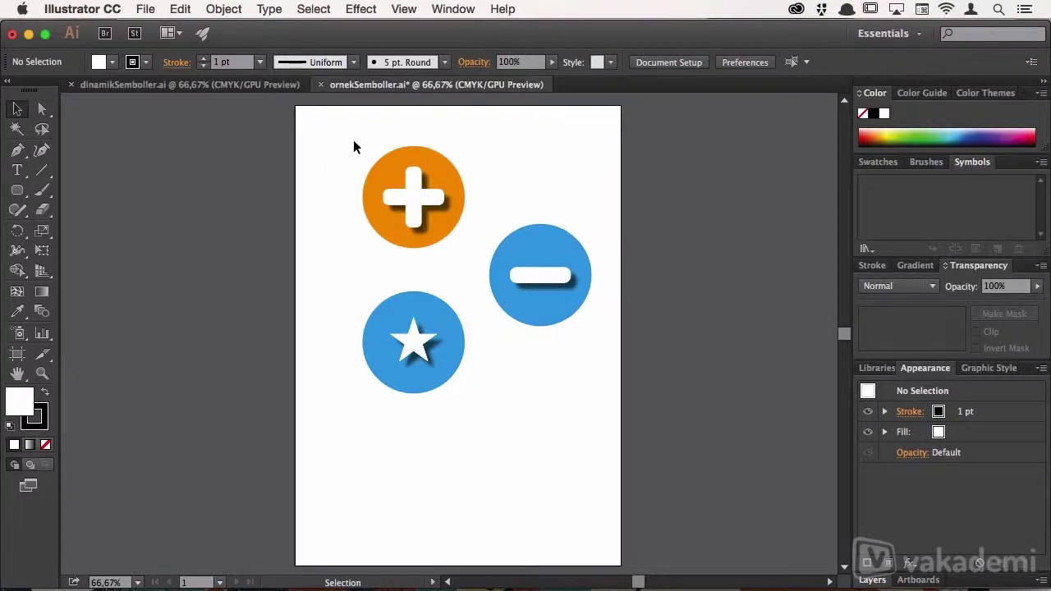
# Drag the orange plus button into the Symbols panel as dynamic Graphic symbol 'ekleButon'
pyautogui.click(456, 217)
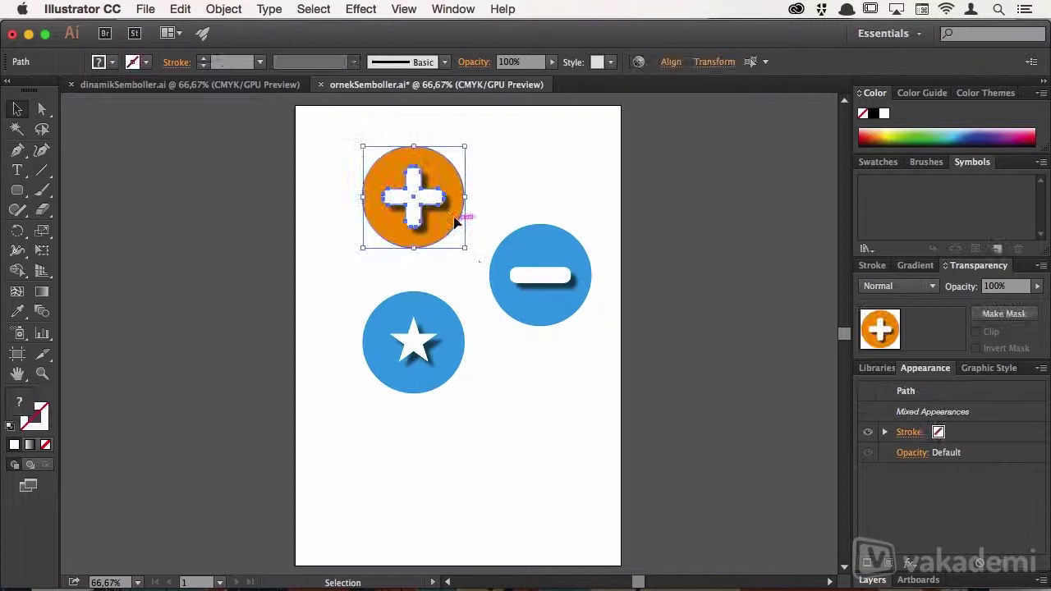
pyautogui.moveTo(427, 197); pyautogui.dragTo(922, 202)
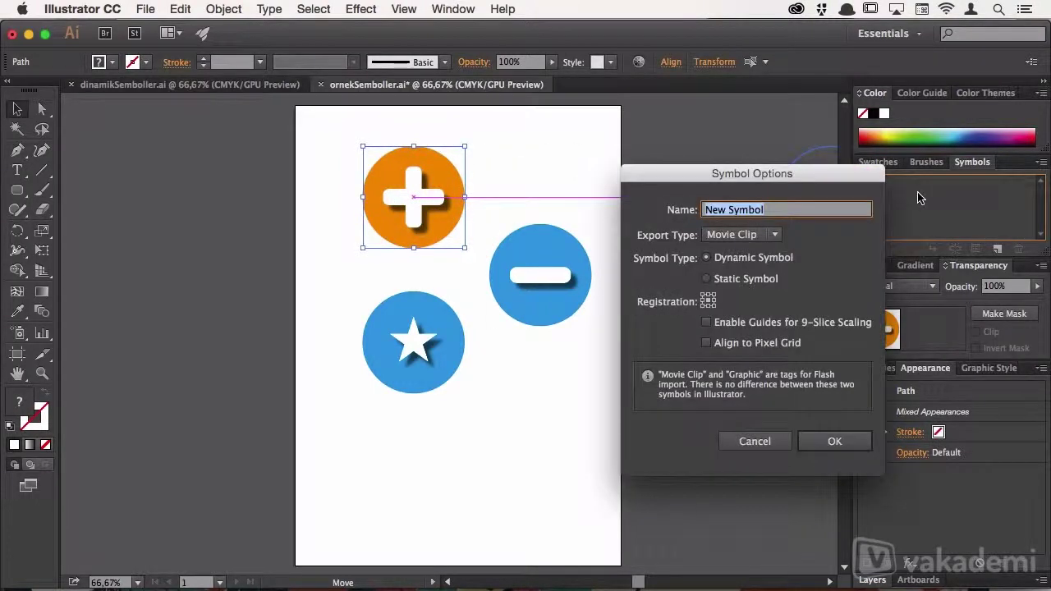
pyautogui.moveTo(833, 175); pyautogui.dragTo(770, 173)
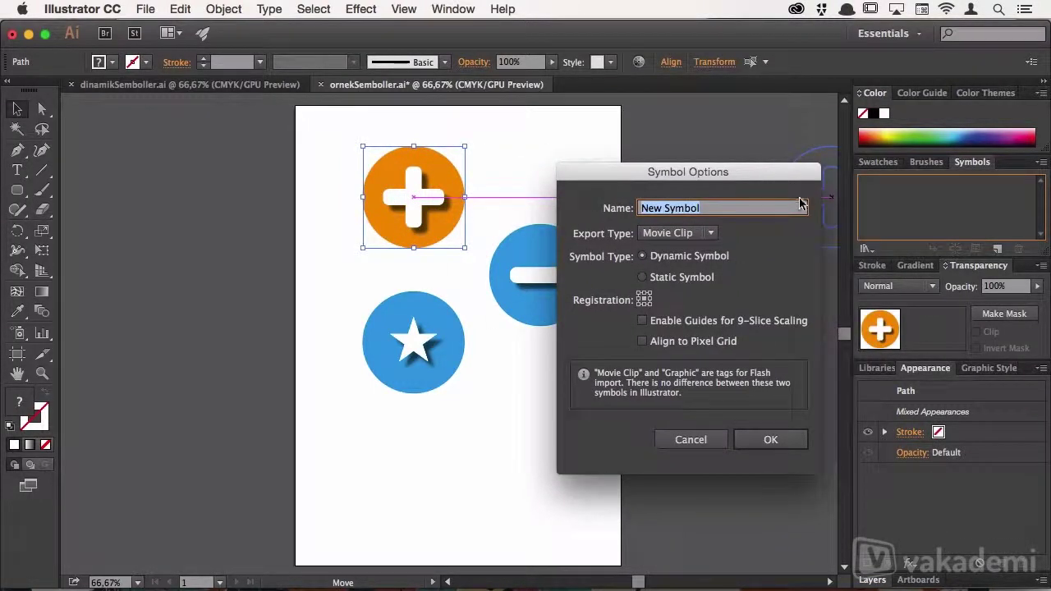
pyautogui.write('ekleBtn')
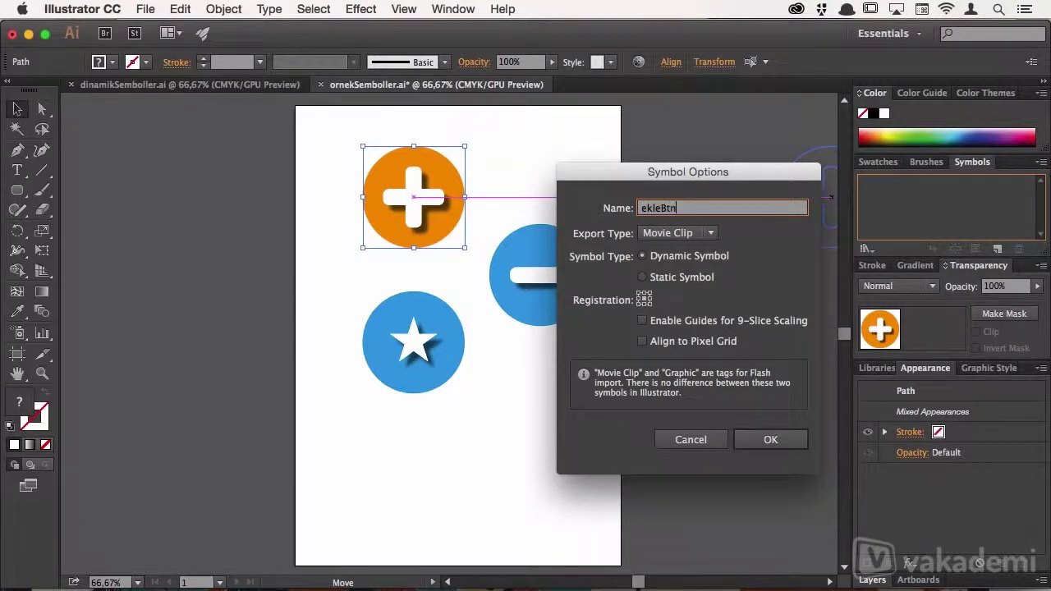
pyautogui.press('BackSpace')
pyautogui.press('BackSpace')
pyautogui.write('uton')
pyautogui.click(711, 233)
pyautogui.click(684, 266)
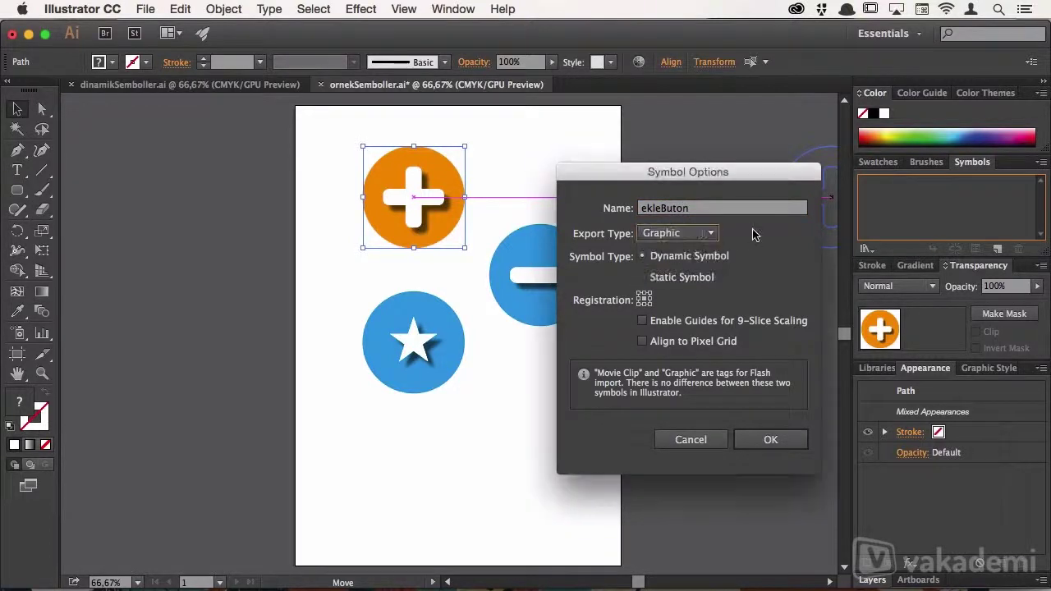
pyautogui.click(688, 255)
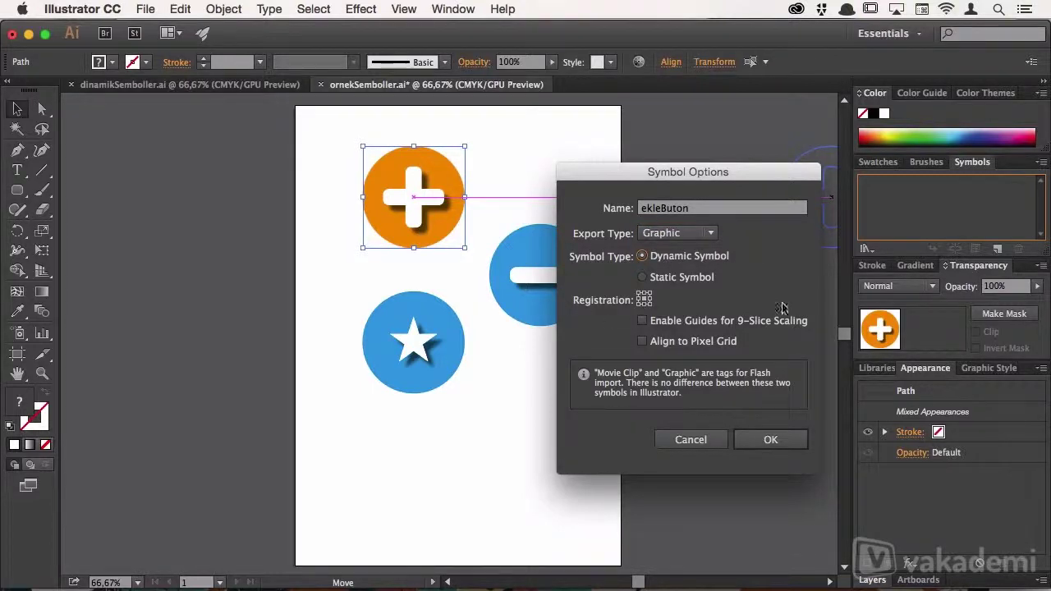
pyautogui.click(769, 439)
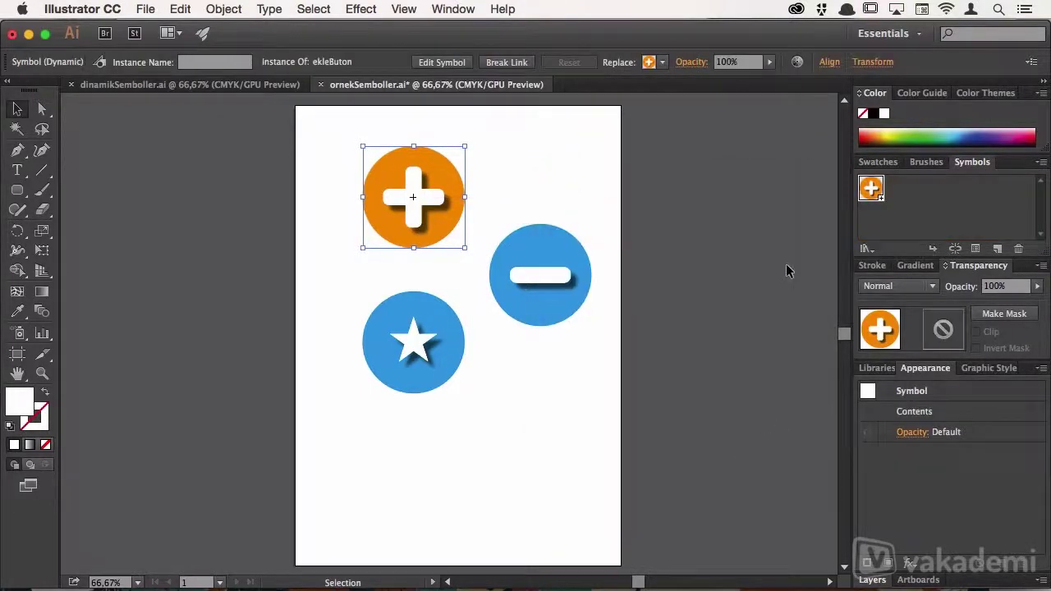
# Add the blue minus button as a Graphic symbol named 'cikarButon'
pyautogui.moveTo(519, 349)
pyautogui.mouseDown()
pyautogui.moveTo(546, 284)
pyautogui.moveTo(938, 207)
pyautogui.mouseUp()
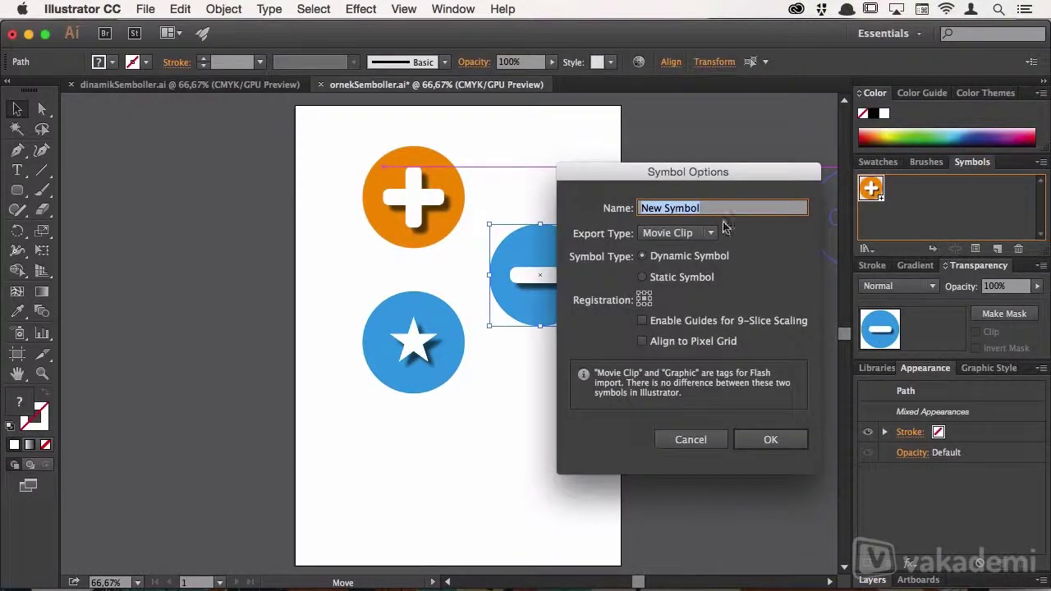
pyautogui.write('cikarButon')
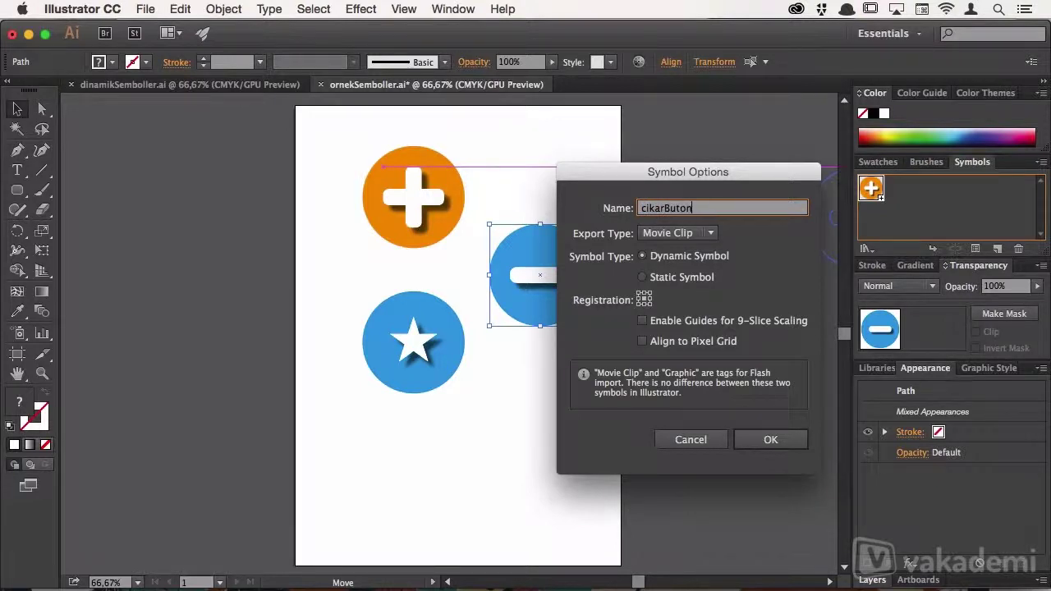
pyautogui.click(678, 234)
pyautogui.click(674, 249)
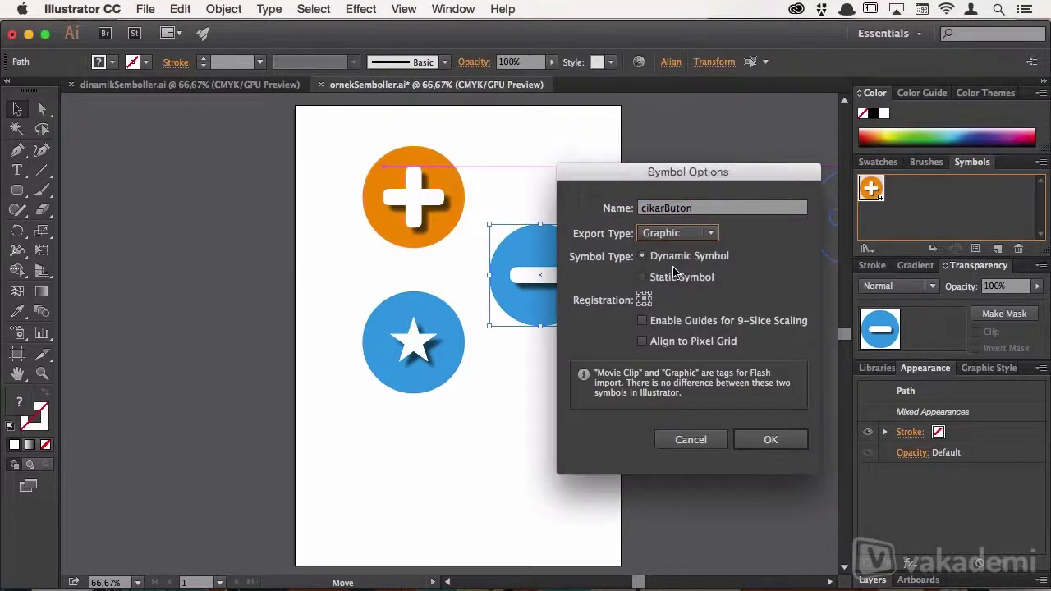
pyautogui.click(772, 440)
# Add the blue star button as a Graphic symbol named 'favButon'
pyautogui.moveTo(343, 301); pyautogui.dragTo(477, 422)
pyautogui.moveTo(441, 347); pyautogui.dragTo(948, 203)
pyautogui.write('favButon')
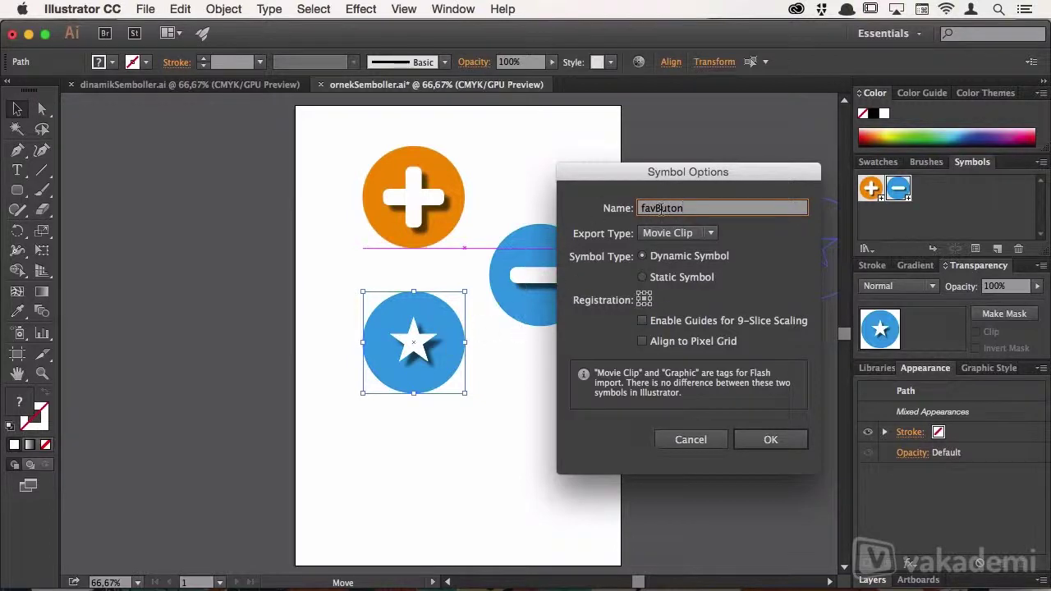
pyautogui.click(678, 233)
pyautogui.click(682, 265)
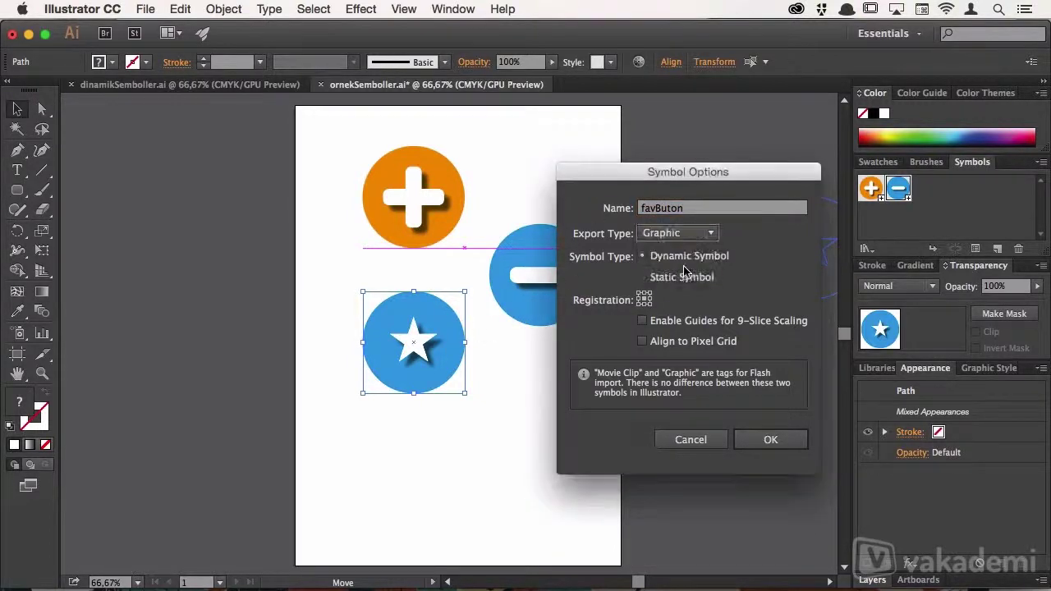
pyautogui.click(776, 440)
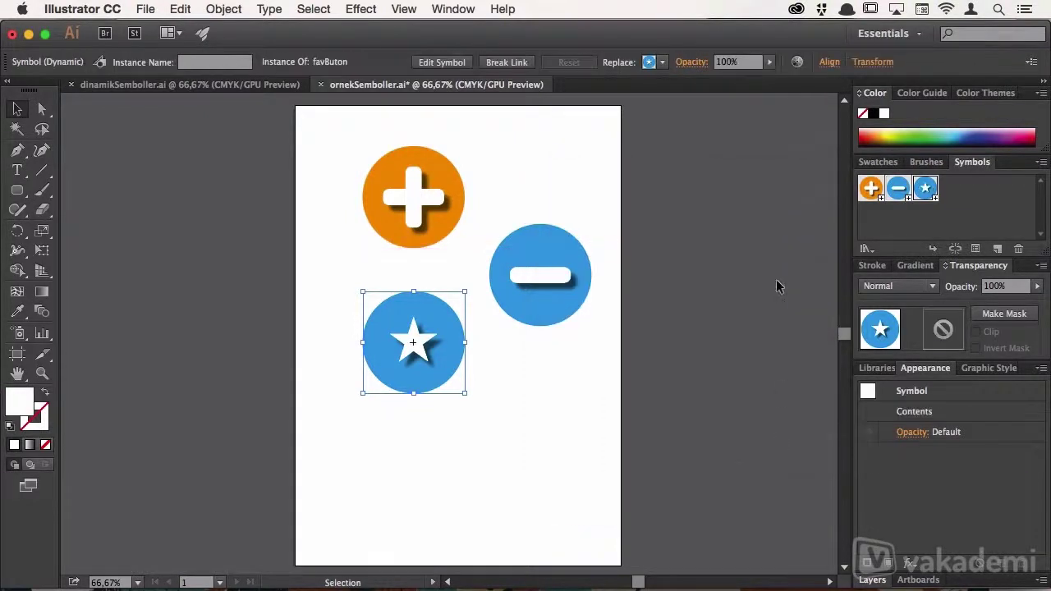
# Select the minus button, then all three buttons, to check they are symbols
pyautogui.click(731, 220)
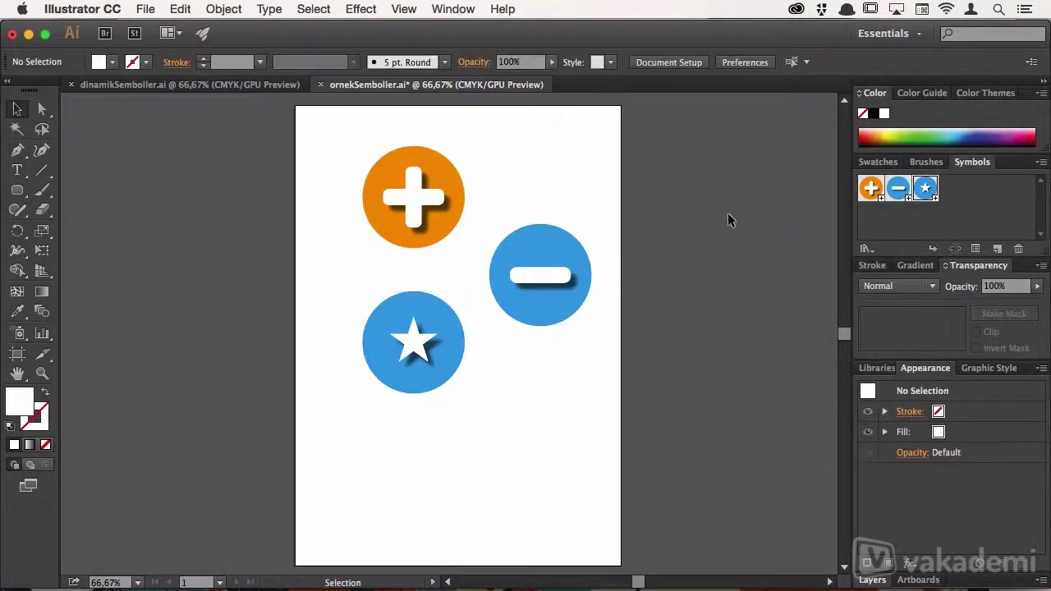
pyautogui.click(572, 268)
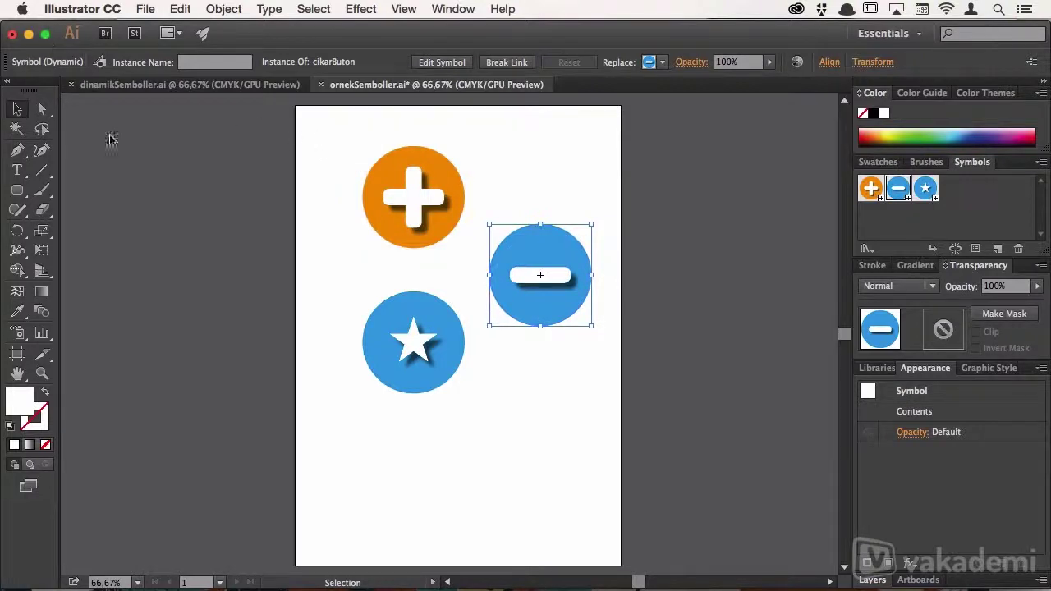
pyautogui.click(658, 188)
pyautogui.moveTo(321, 150); pyautogui.dragTo(632, 423)
pyautogui.click(666, 211)
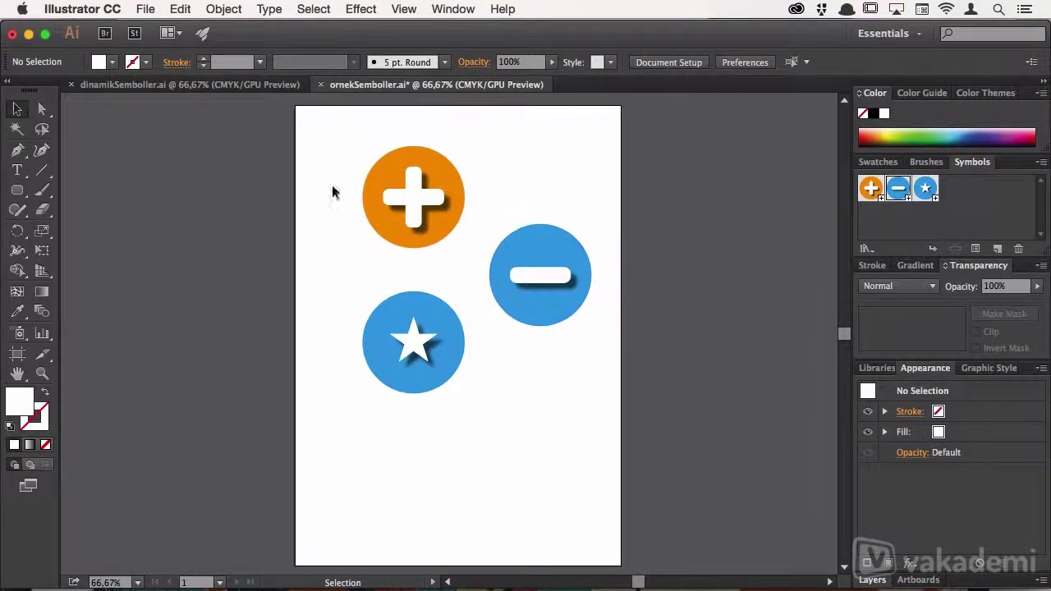
# Deselect the minus symbol and open the Symbols panel flyout menu
pyautogui.click(1010, 222)
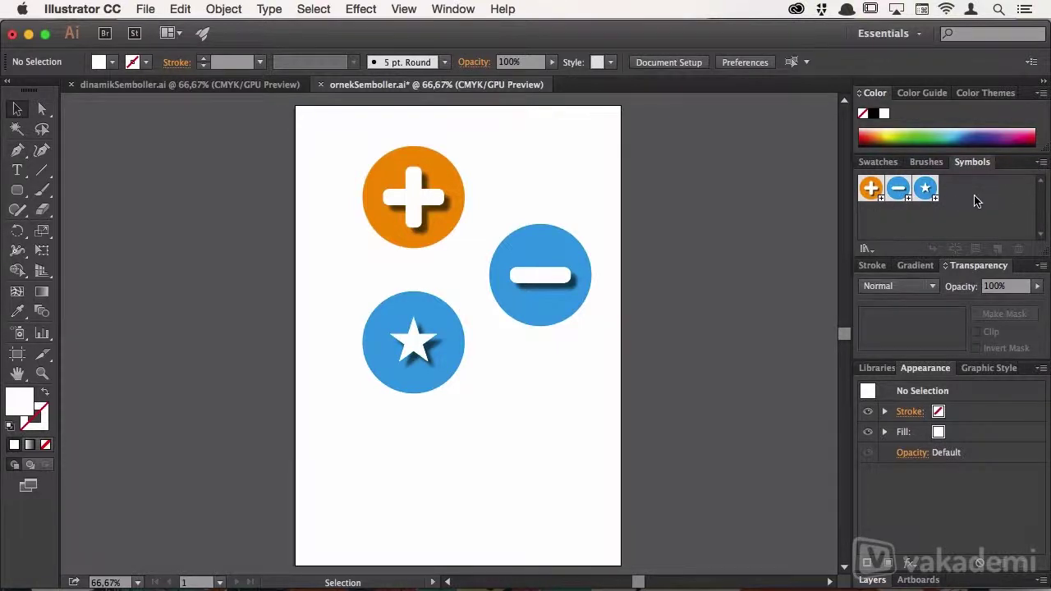
pyautogui.click(1041, 164)
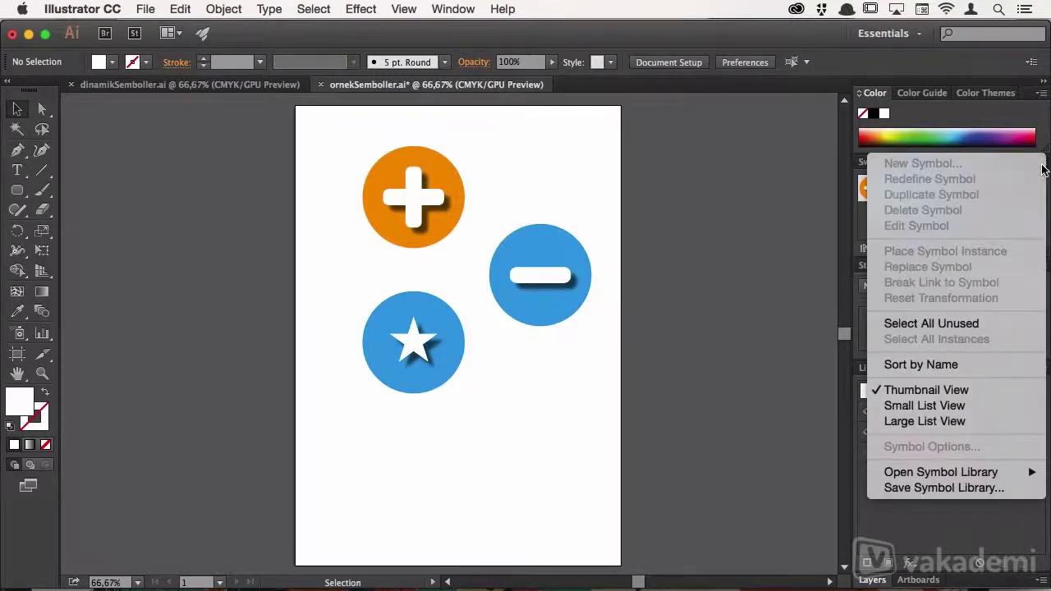
# Save the symbols as library 'sembolGrubu1' in Desktop > Illustrator ve Semboller
pyautogui.click(959, 487)
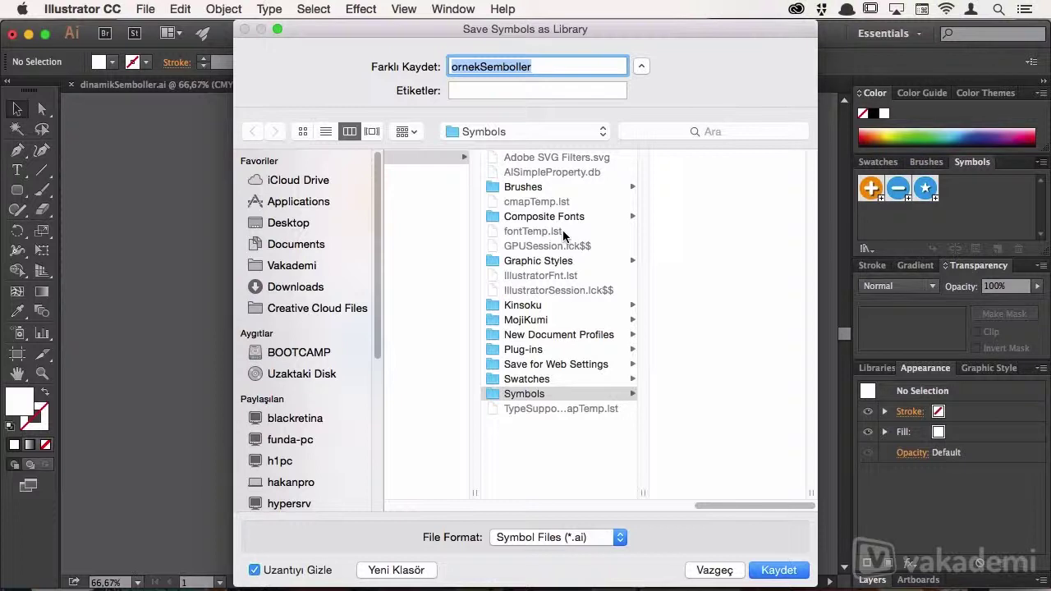
pyautogui.moveTo(720, 506)
pyautogui.mouseDown()
pyautogui.moveTo(691, 507)
pyautogui.moveTo(688, 526)
pyautogui.moveTo(723, 523)
pyautogui.mouseUp()
pyautogui.click(300, 226)
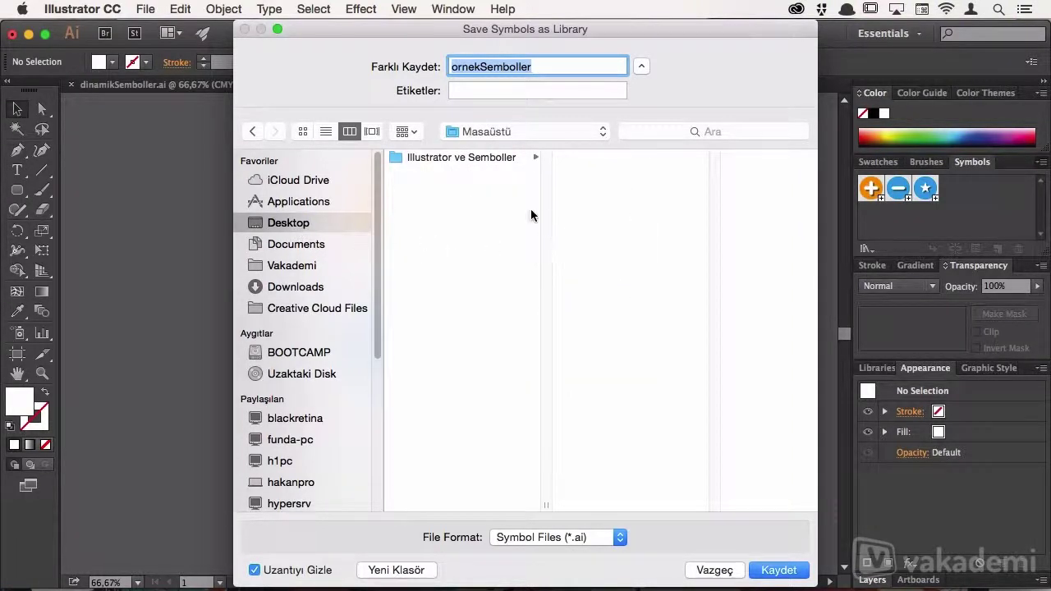
pyautogui.click(448, 158)
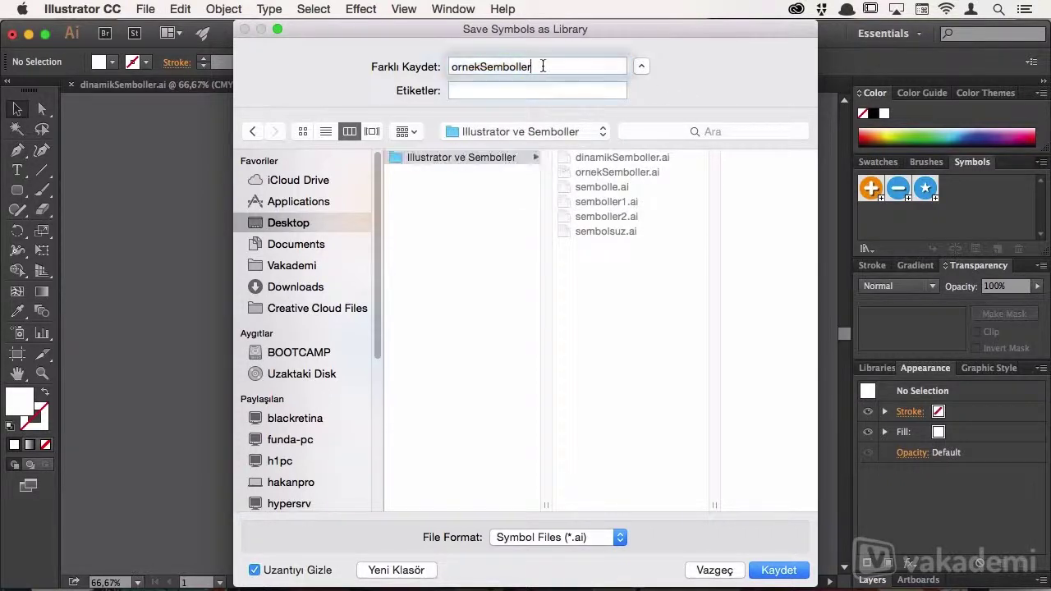
pyautogui.moveTo(541, 67); pyautogui.dragTo(412, 65)
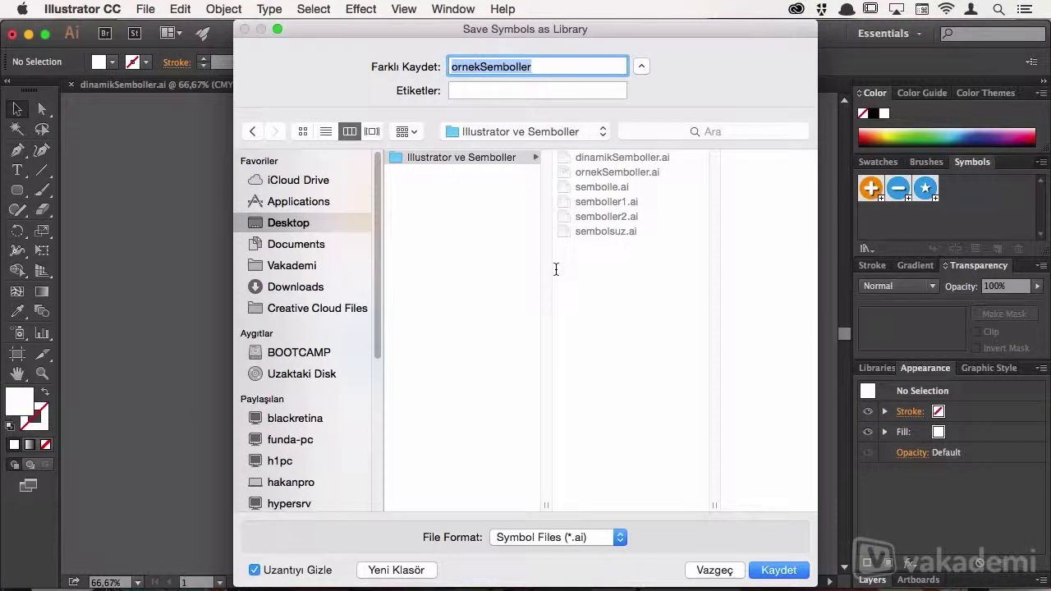
pyautogui.write('sembolGrubu1')
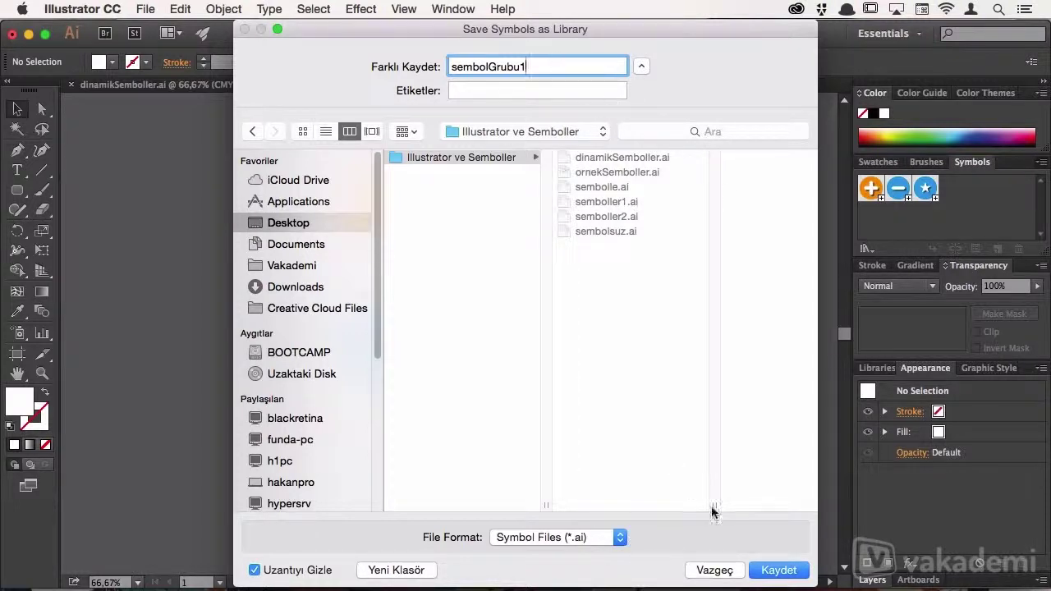
pyautogui.click(786, 570)
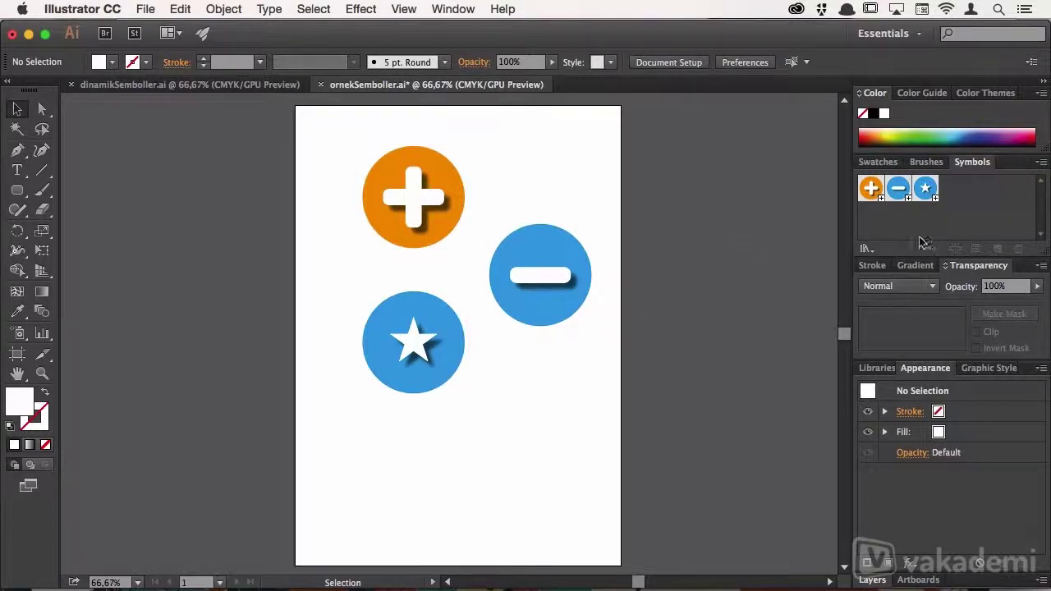
# Create a new blank A4 document
pyautogui.click(146, 9)
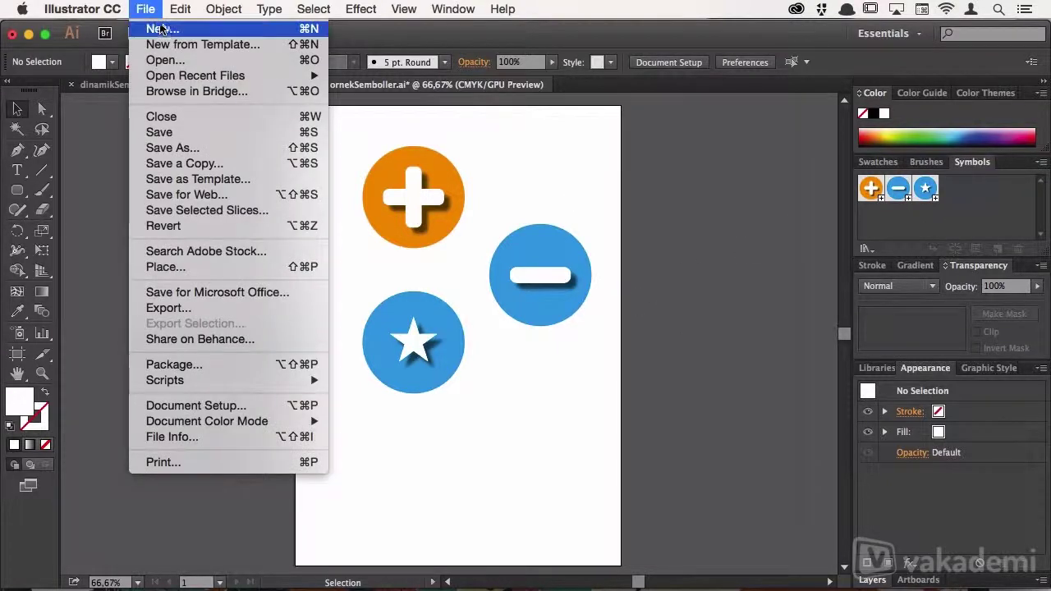
pyautogui.click(164, 29)
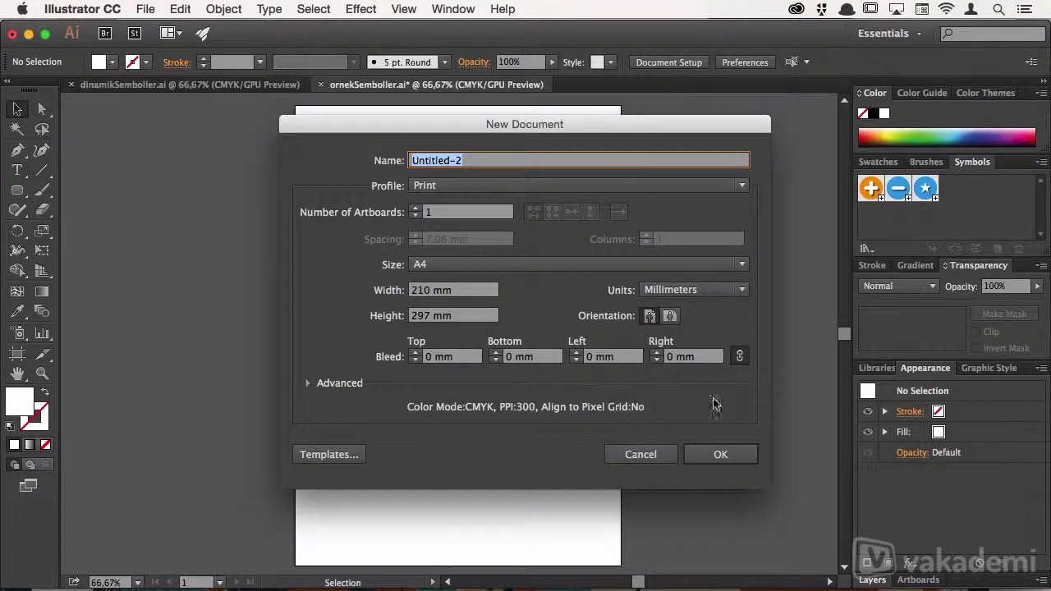
pyautogui.click(716, 456)
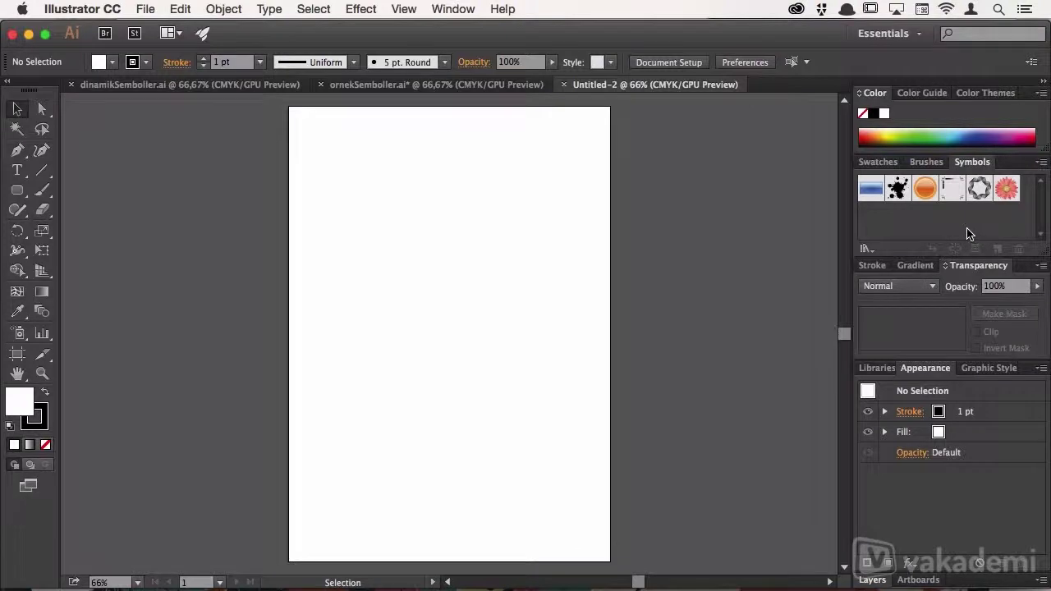
# Bring up the Symbol Libraries list in the new document's Symbols panel
pyautogui.click(865, 248)
pyautogui.click(873, 250)
pyautogui.click(870, 244)
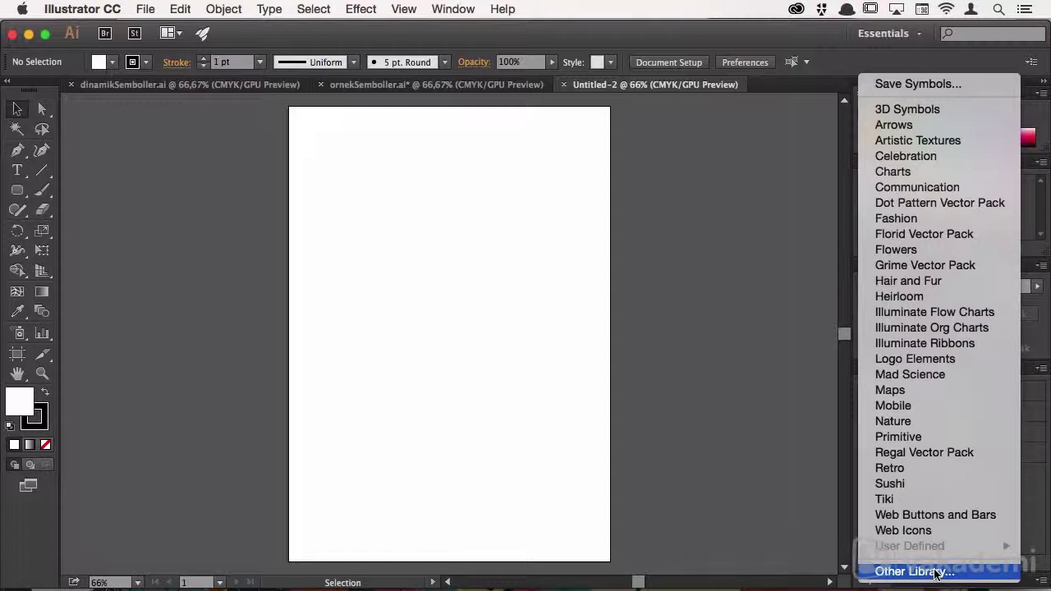
# Open sembolGrubu1.ai from Desktop > Illustrator ve Semboller as an Other Library
pyautogui.click(935, 572)
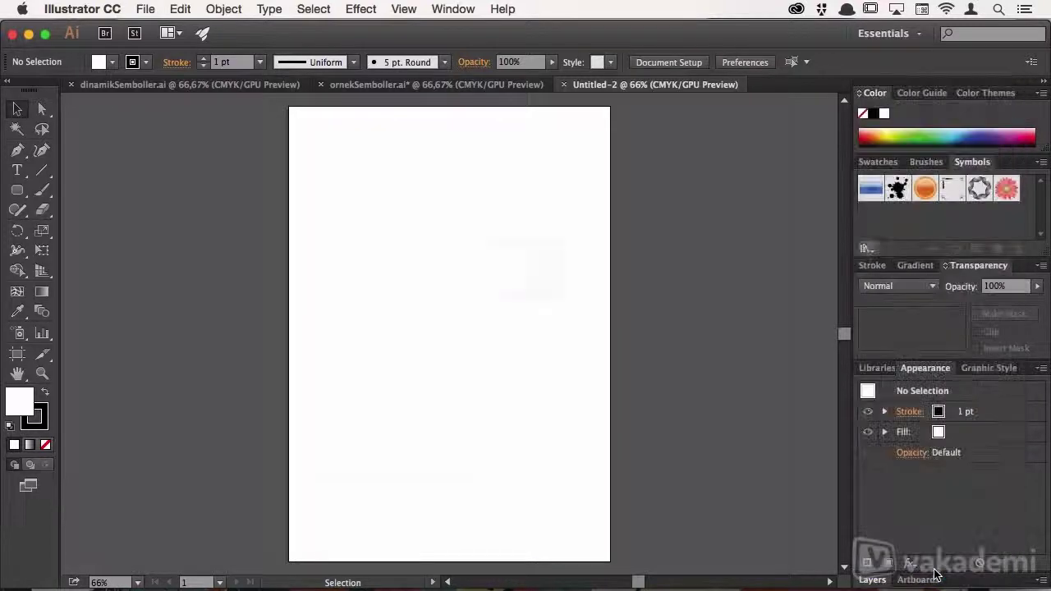
pyautogui.click(280, 205)
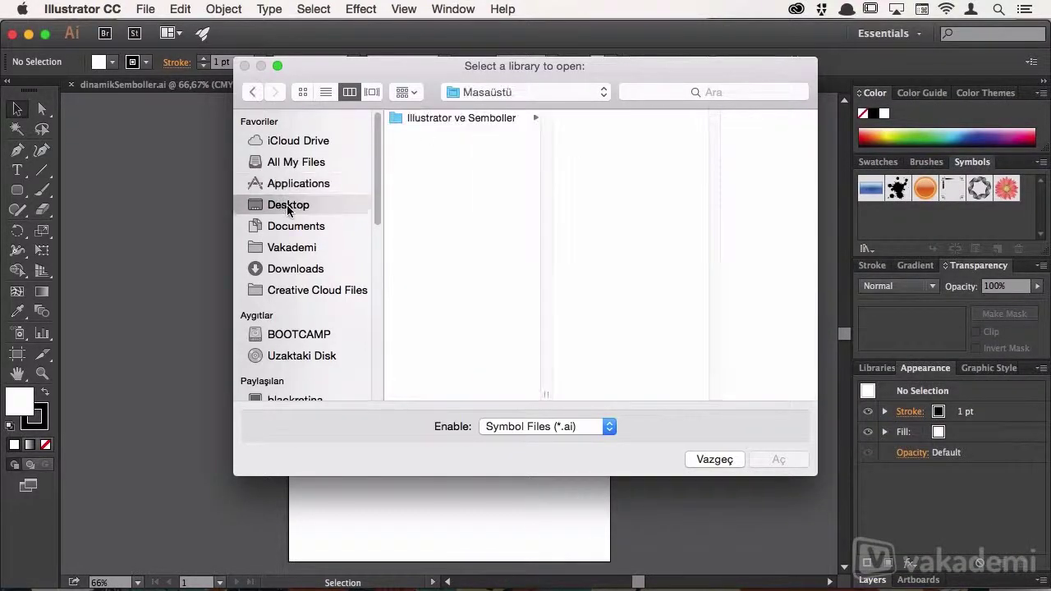
pyautogui.click(441, 123)
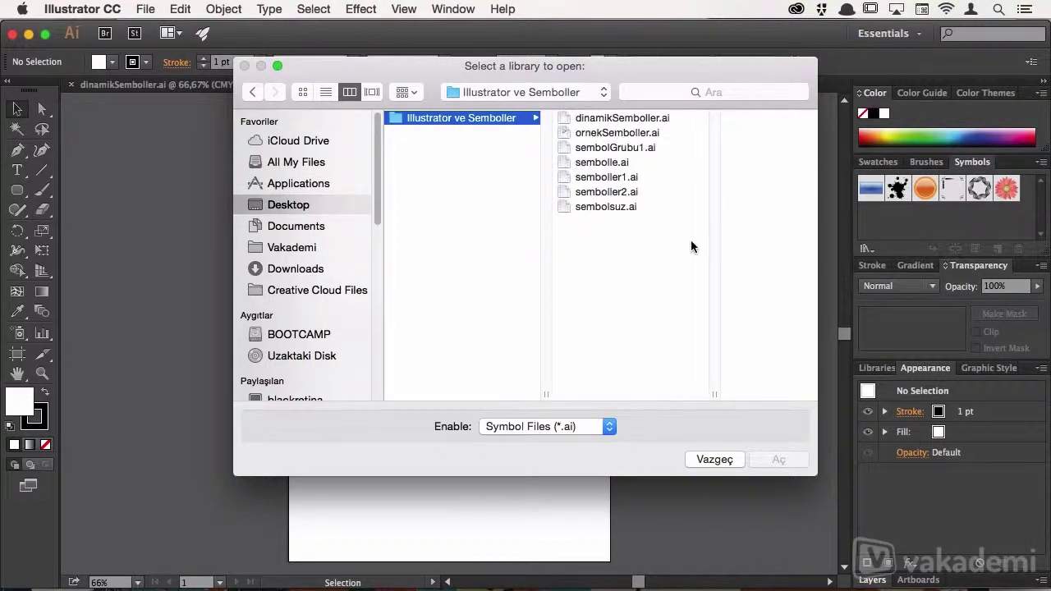
pyautogui.click(604, 148)
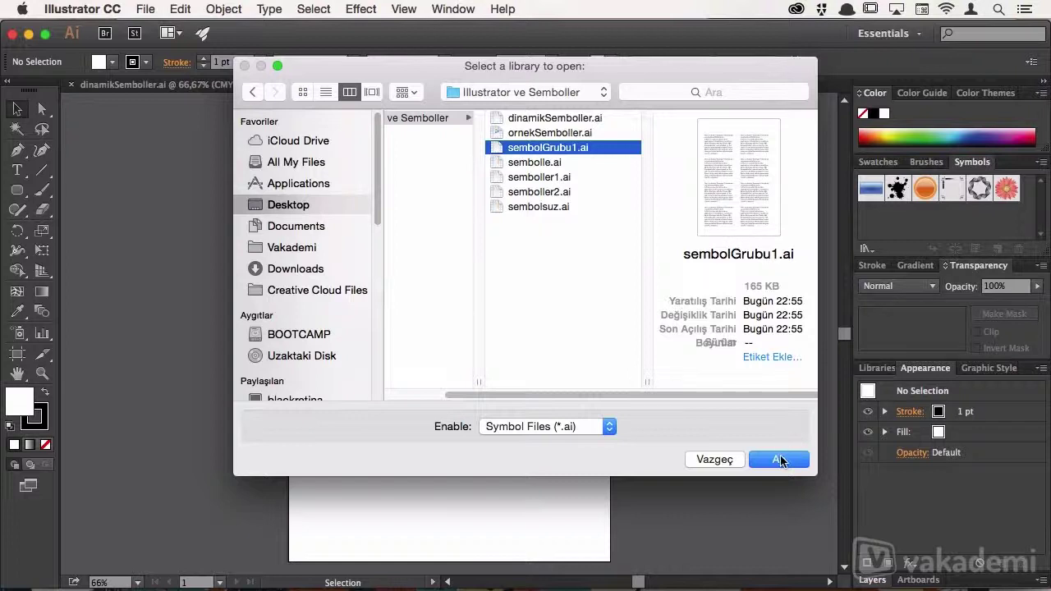
pyautogui.click(780, 458)
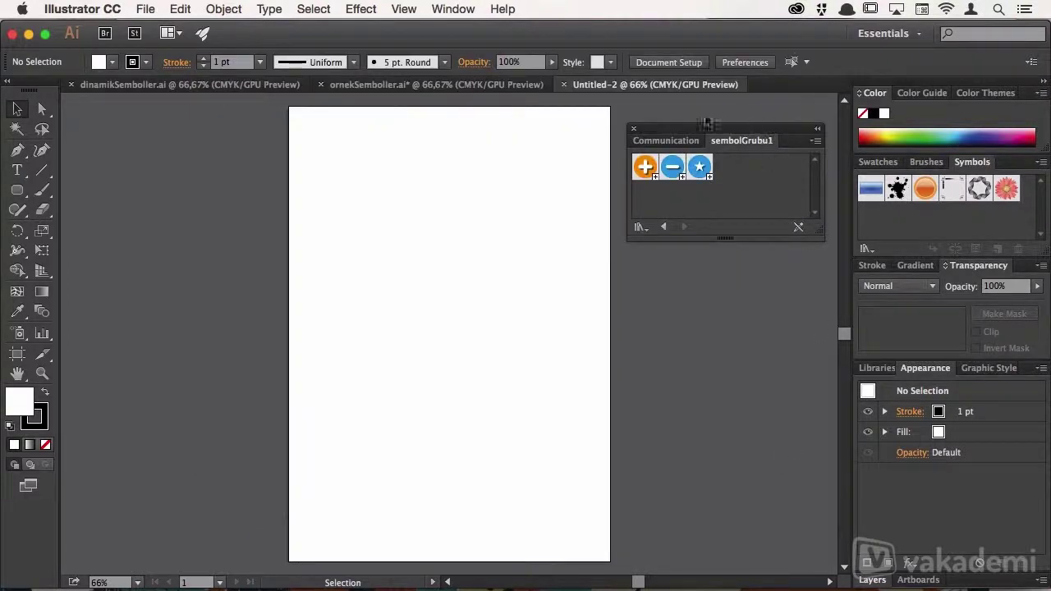
# Move the sembolGrubu1 panel lower and drag its plus button onto the artboard
pyautogui.moveTo(738, 130); pyautogui.dragTo(737, 164)
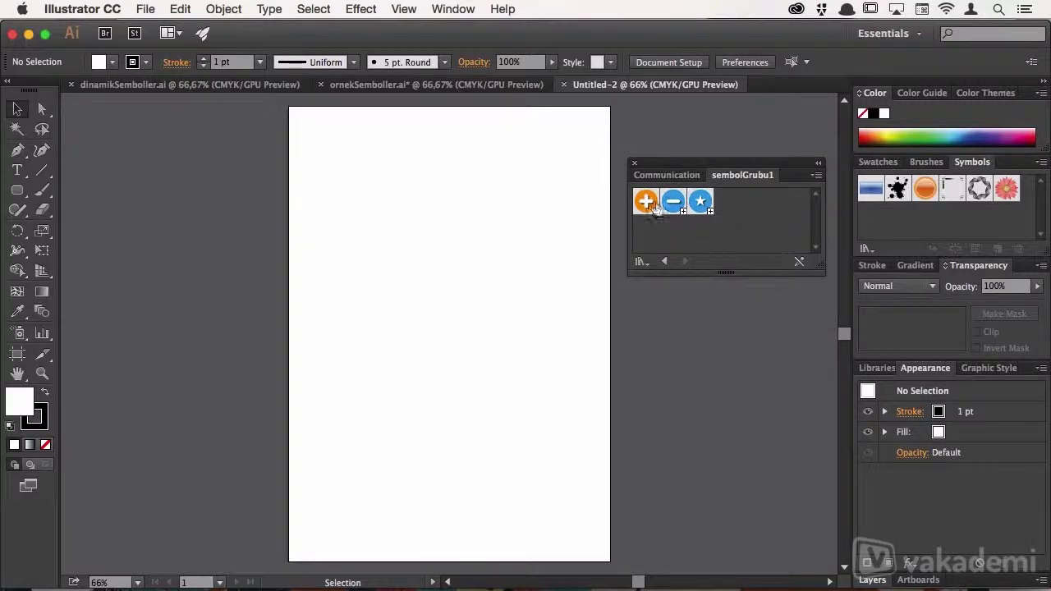
pyautogui.moveTo(645, 201); pyautogui.dragTo(388, 268)
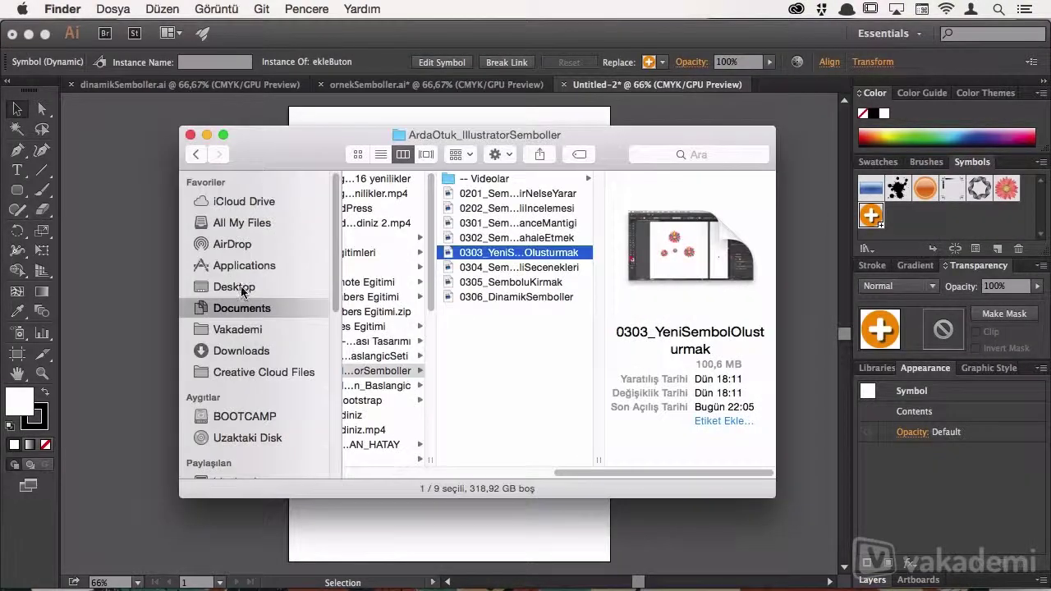
# Preview ornekSemboller.ai in Finder's Illustrator ve Semboller folder, then close Finder
pyautogui.click(234, 286)
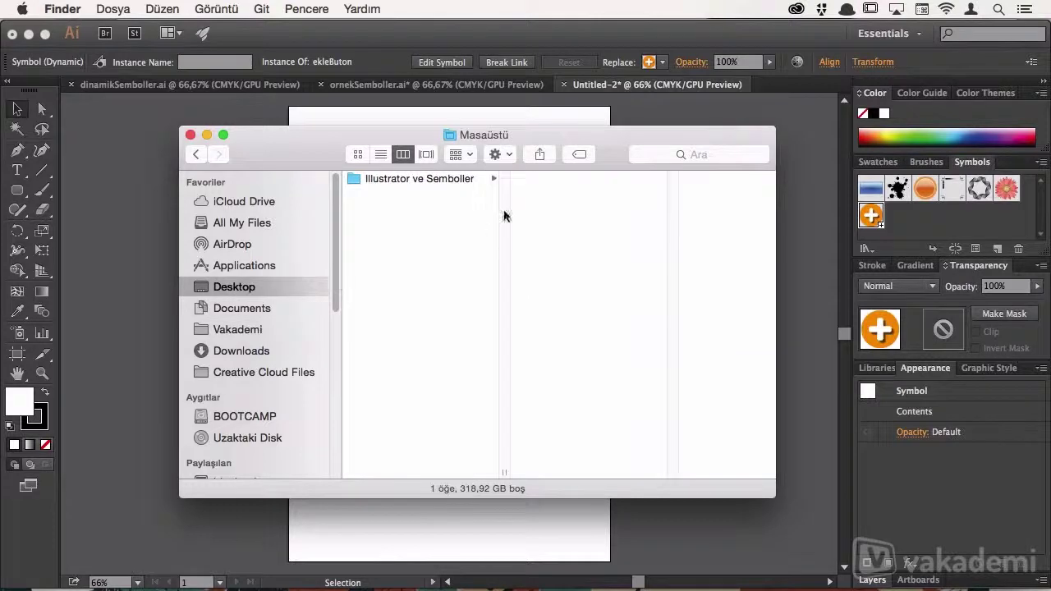
pyautogui.click(448, 179)
pyautogui.moveTo(616, 154); pyautogui.dragTo(540, 158)
pyautogui.click(503, 200)
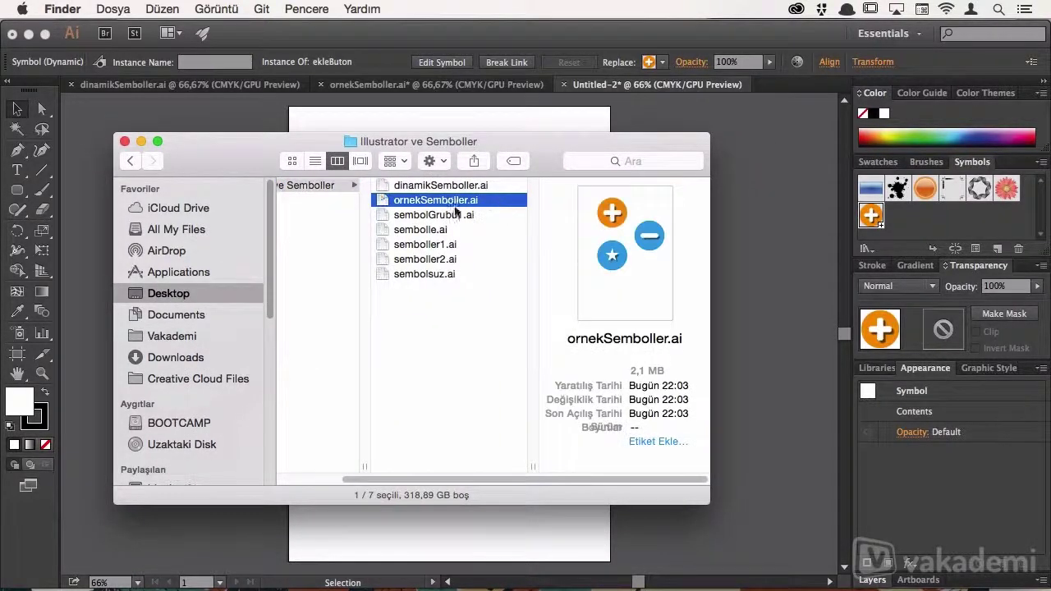
pyautogui.click(125, 141)
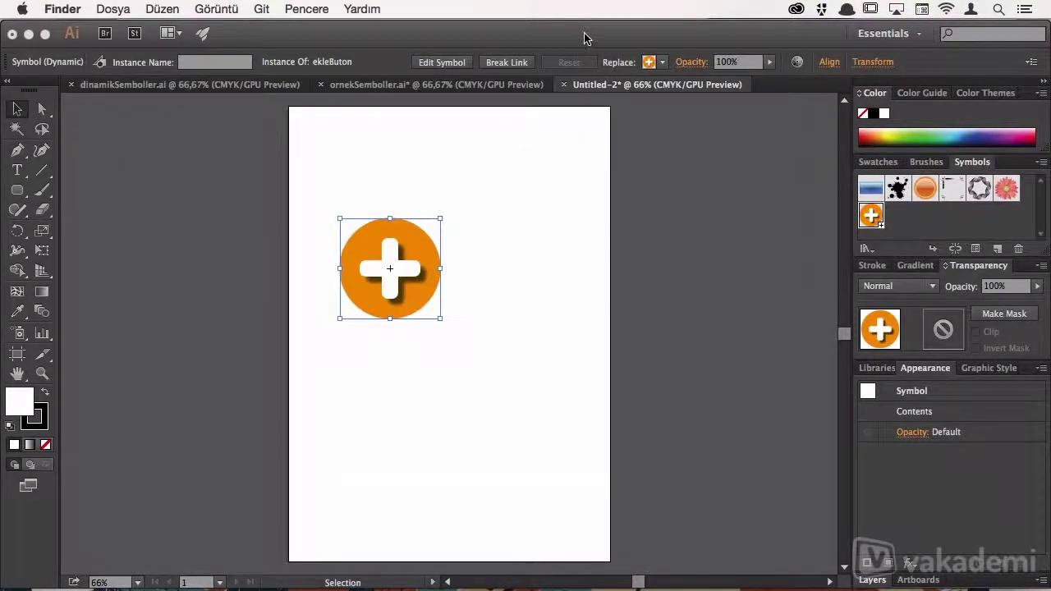
pyautogui.click(584, 127)
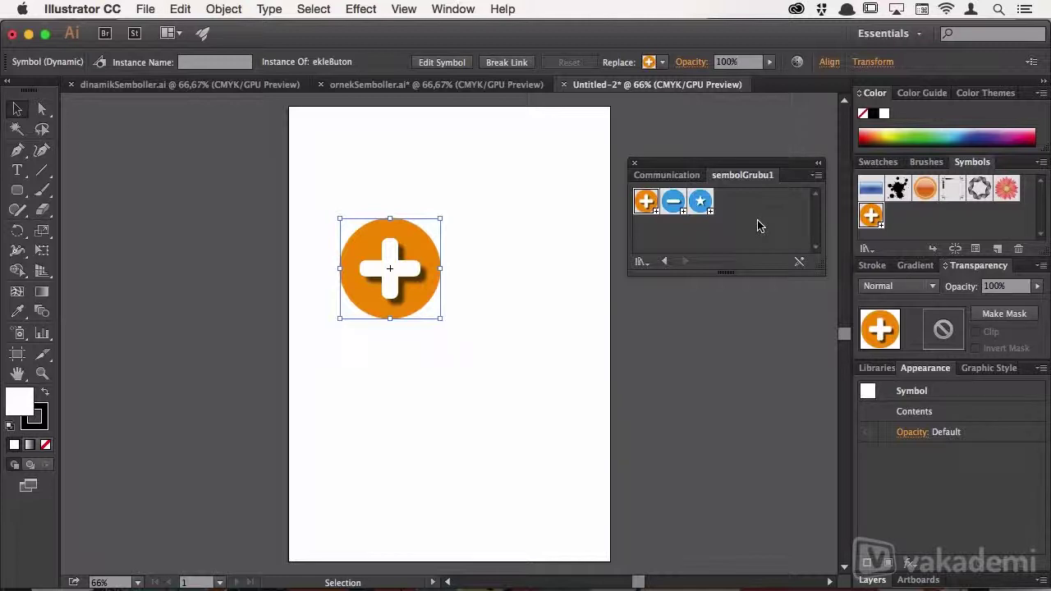
pyautogui.click(747, 226)
pyautogui.click(868, 248)
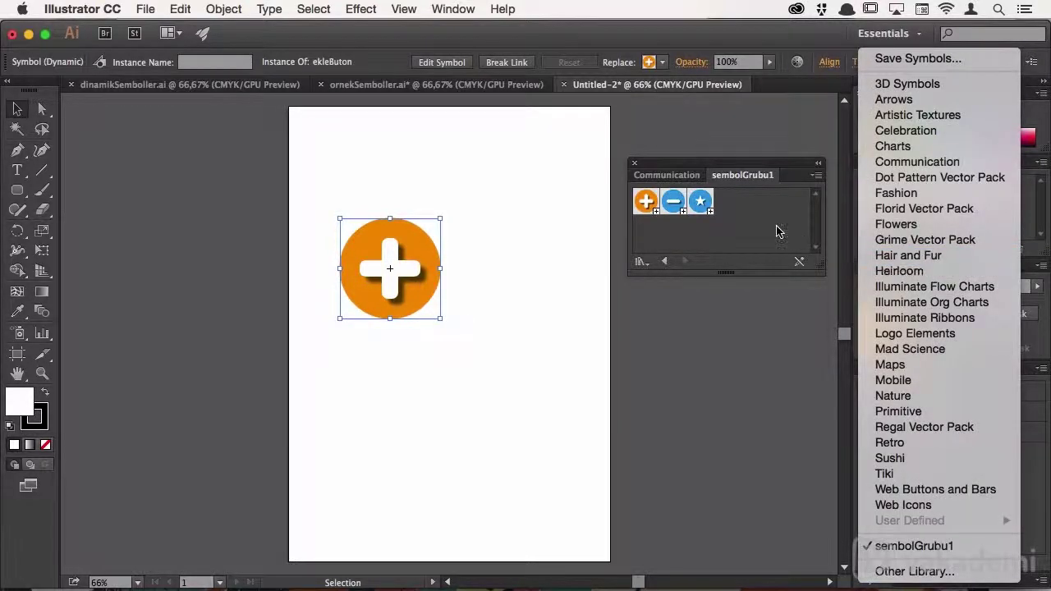
pyautogui.click(784, 230)
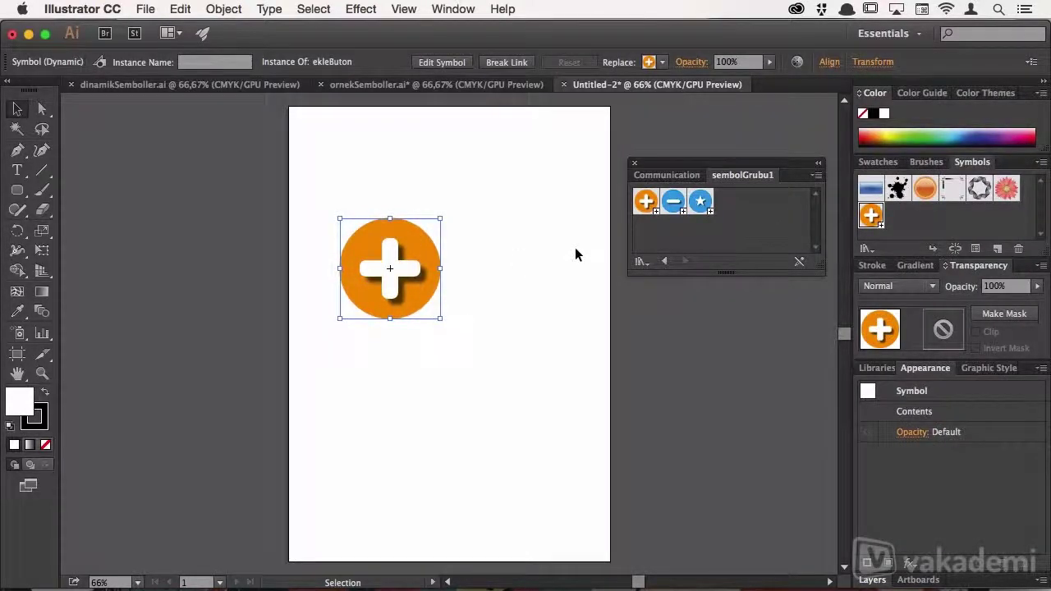